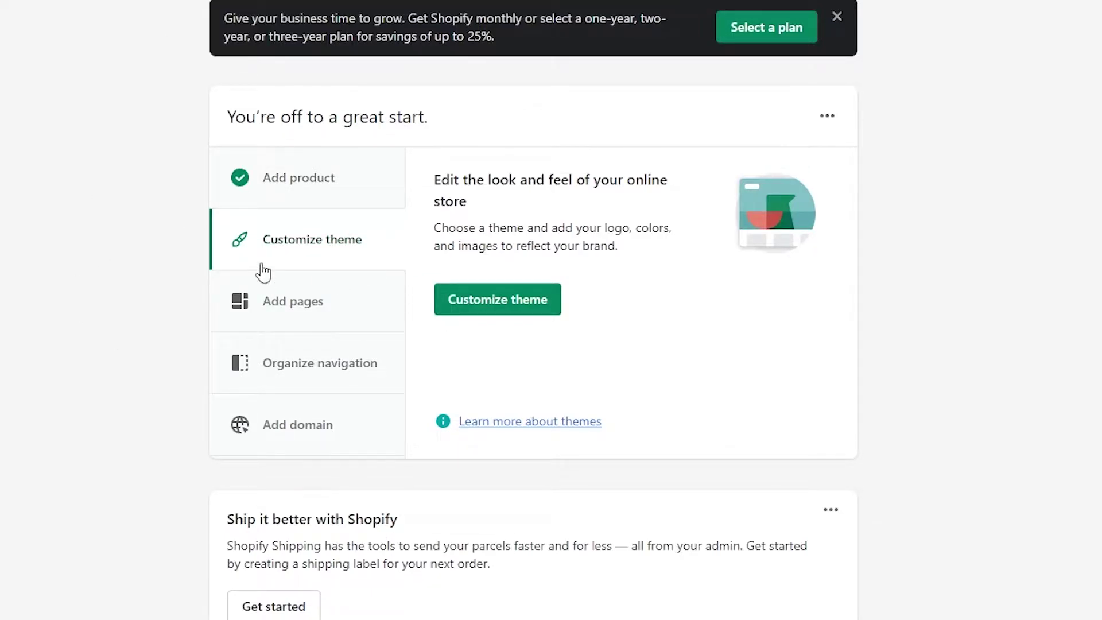
Browse the Starter pack, Get customers, Find products and Stand out tabs, then open the full Starter pack collection.
{"action": "left_click", "coordinate": [66, 212]}
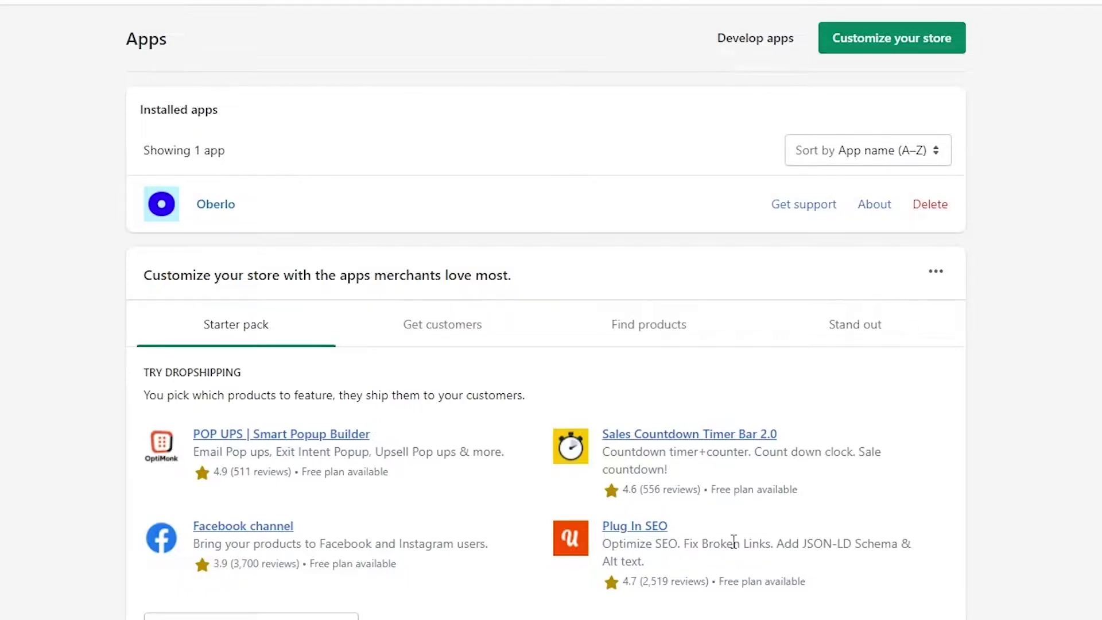
{"action": "scroll", "coordinate": [269, 374], "scroll_direction": "down", "scroll_amount": 3}
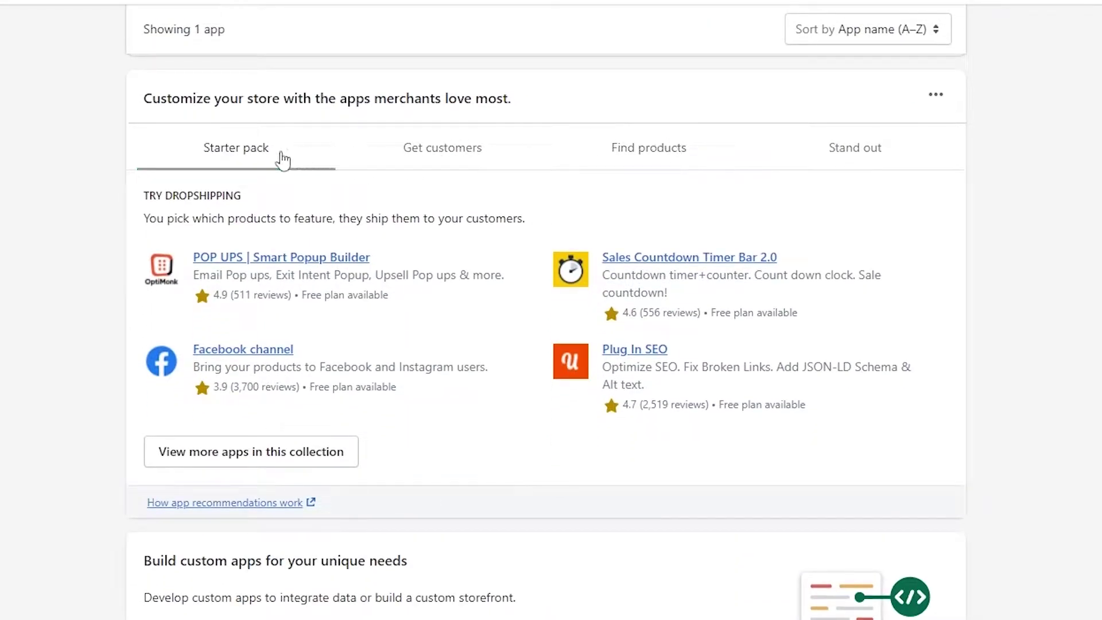
{"action": "left_click", "coordinate": [503, 156]}
{"action": "left_click", "coordinate": [644, 152]}
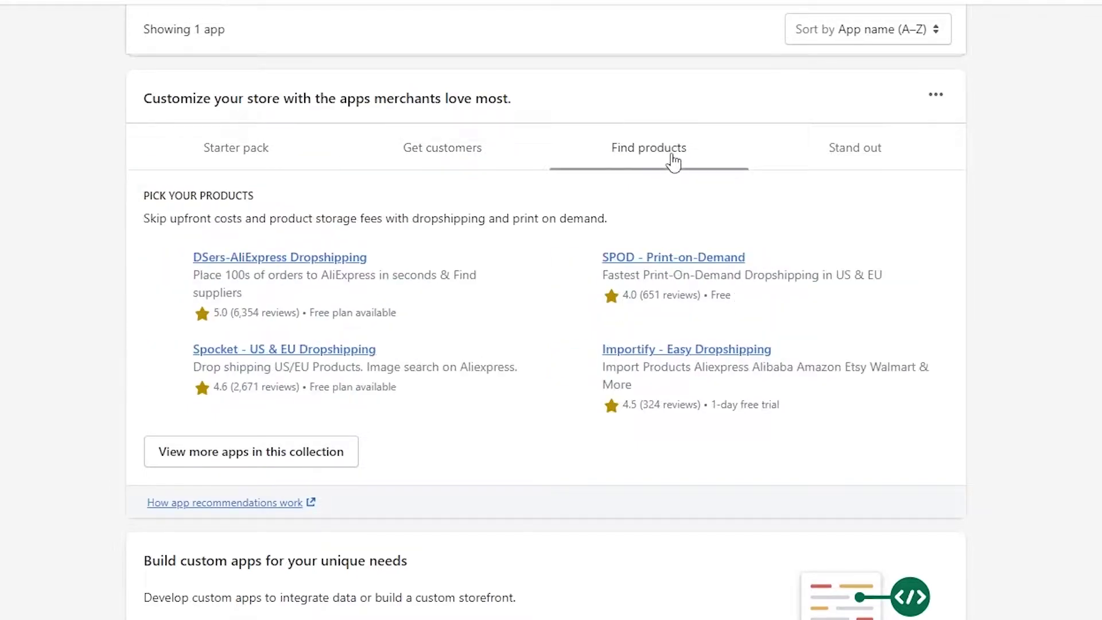
{"action": "left_click", "coordinate": [878, 170]}
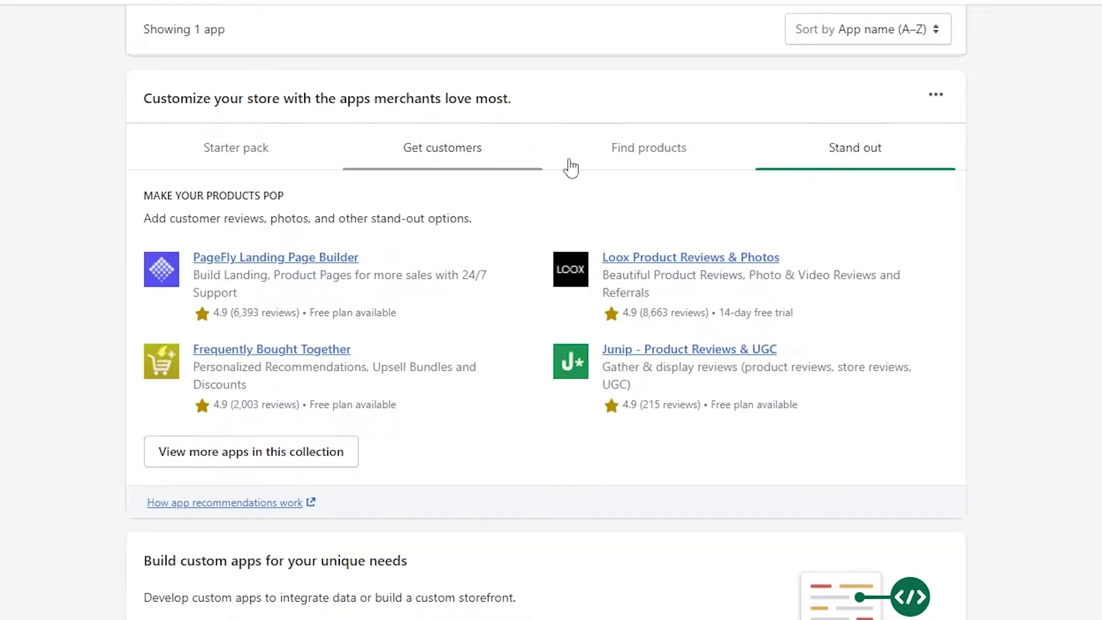
{"action": "left_click", "coordinate": [255, 156]}
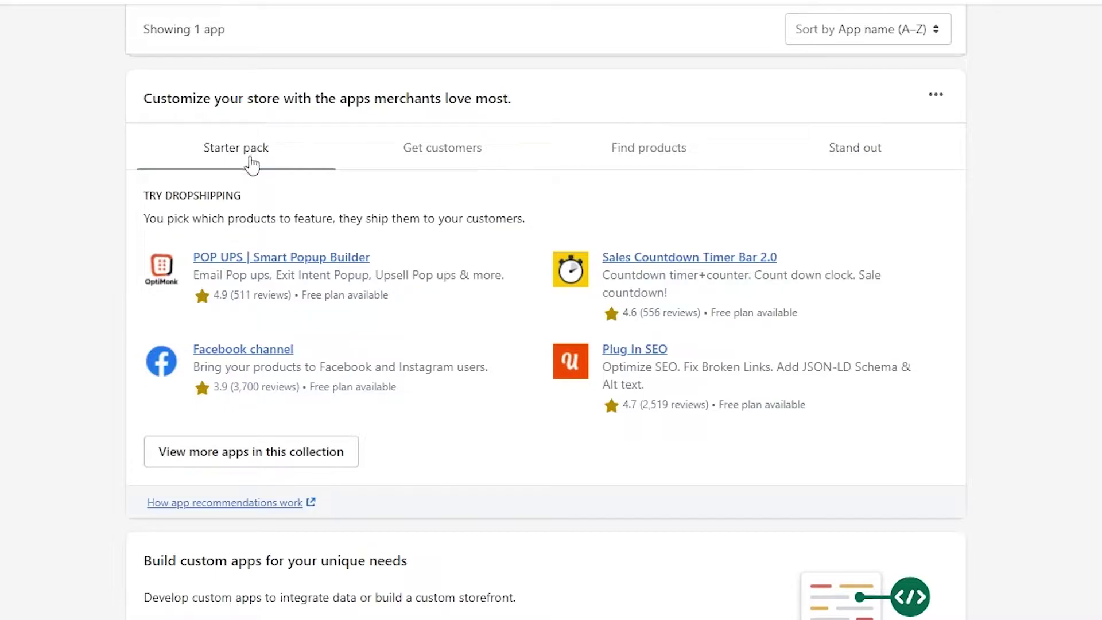
{"action": "left_click", "coordinate": [255, 462]}
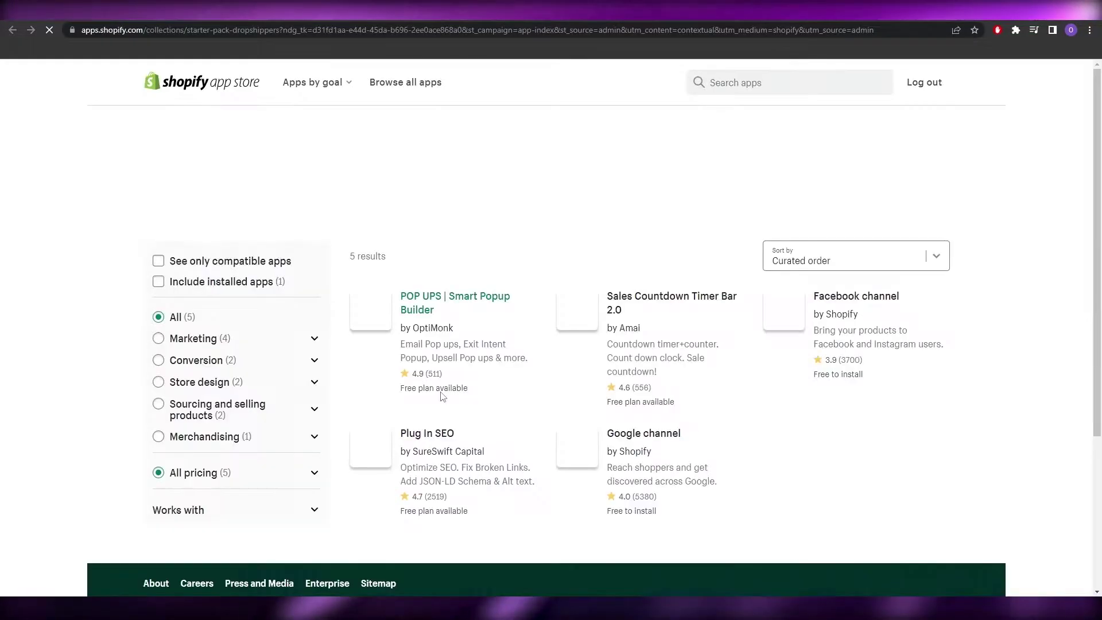
Search the App Store for 'appointment booking' using the suggestion offered for 'appoin'.
{"action": "scroll", "coordinate": [1050, 376], "scroll_direction": "down", "scroll_amount": 4}
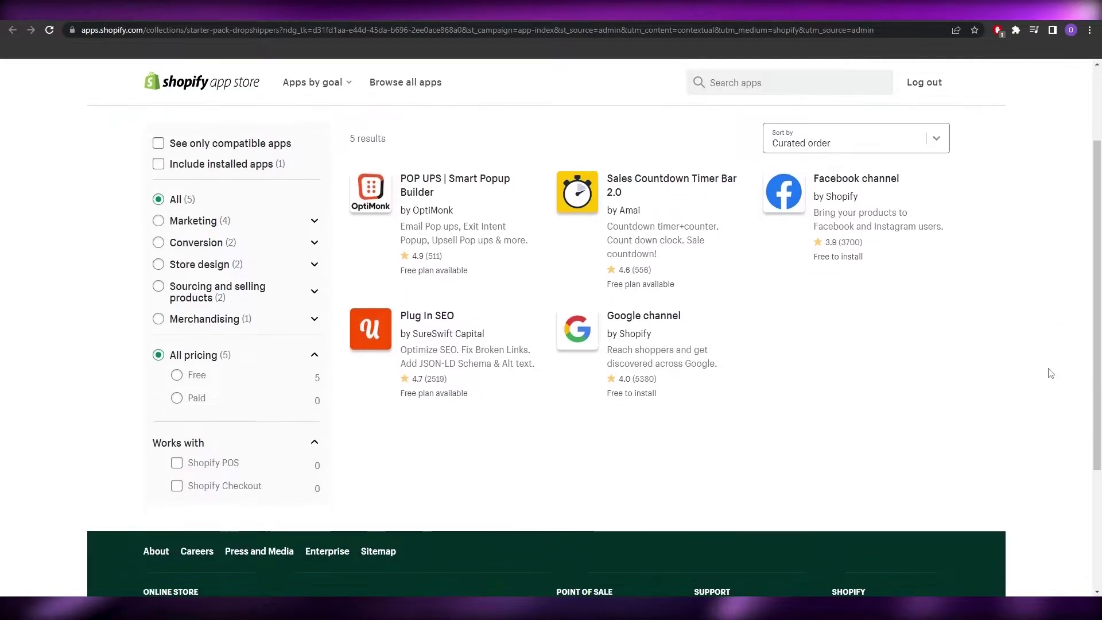
{"action": "scroll", "coordinate": [1045, 363], "scroll_direction": "up", "scroll_amount": 4}
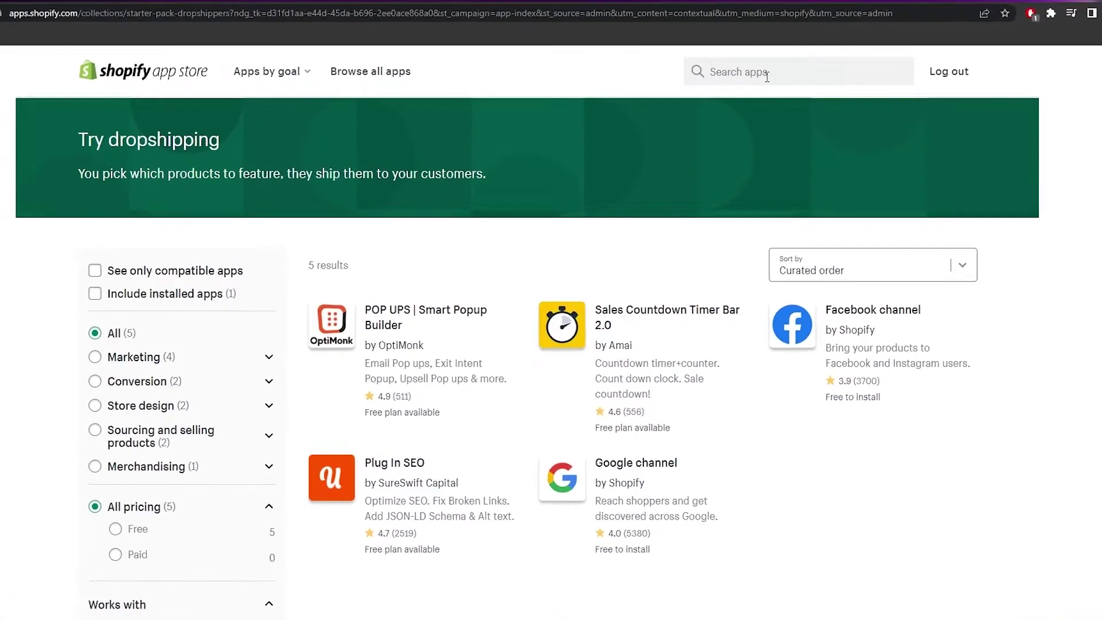
{"action": "left_click", "coordinate": [757, 83]}
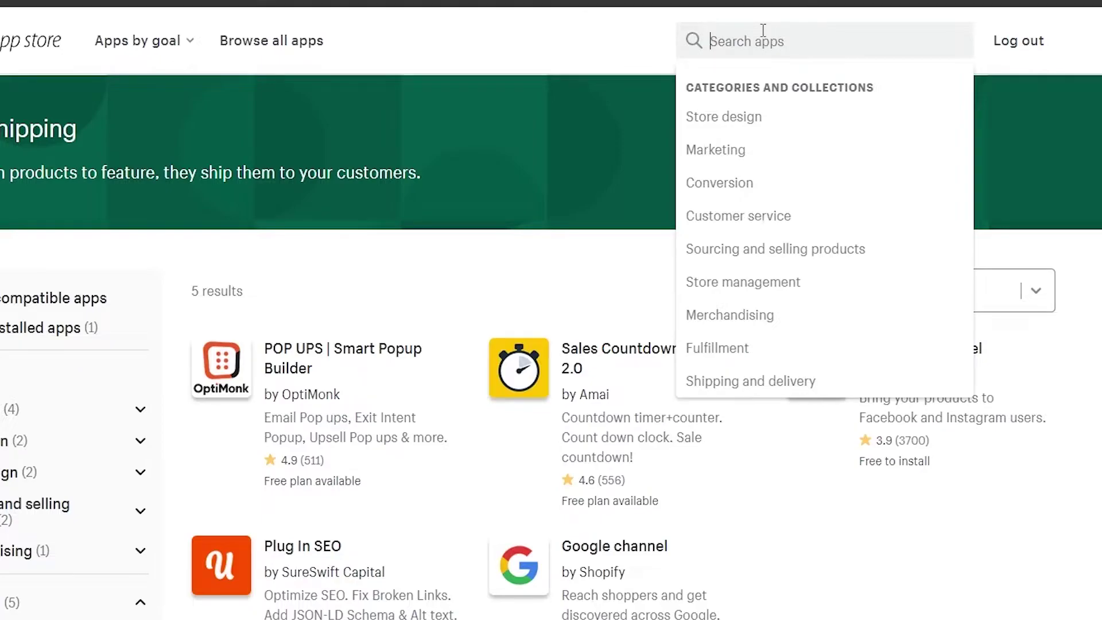
{"action": "type", "text": "appoin"}
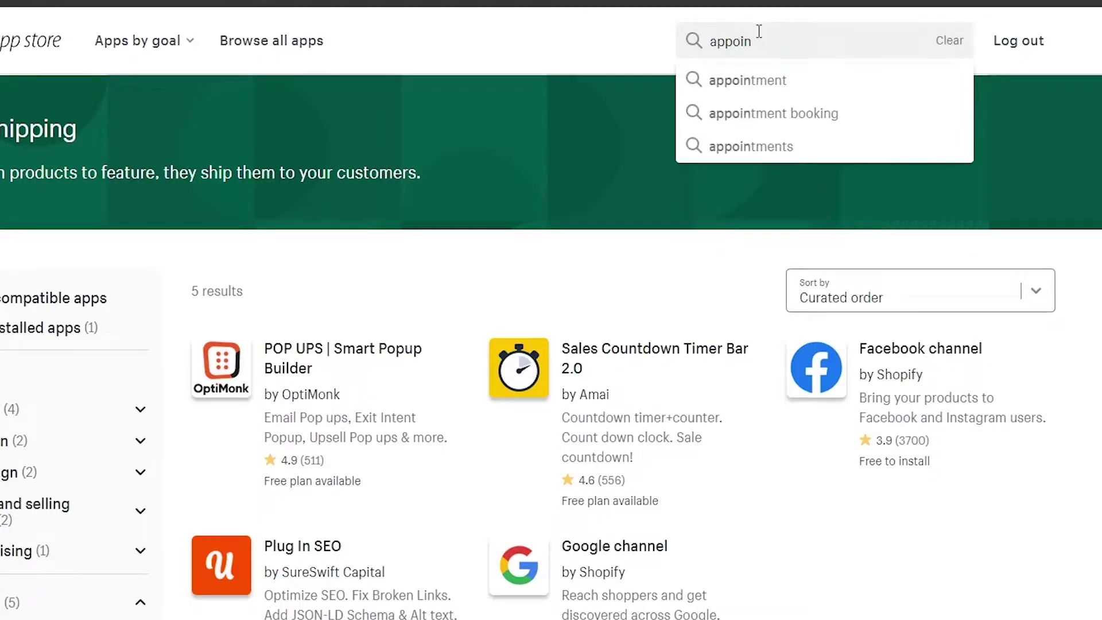
{"action": "left_click", "coordinate": [799, 118]}
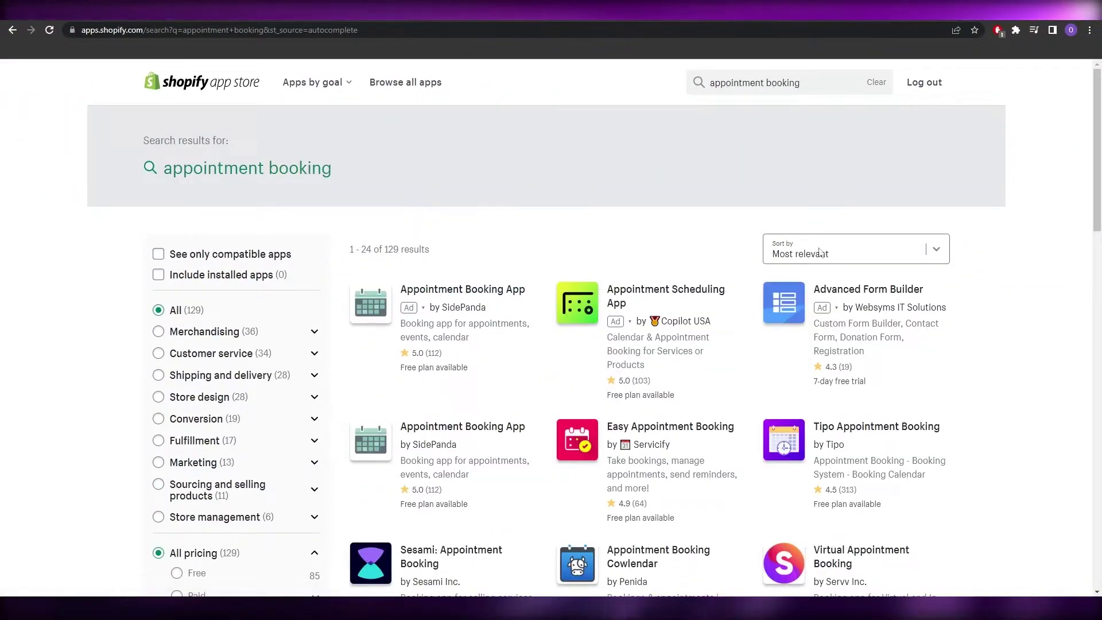
{"action": "scroll", "coordinate": [764, 342], "scroll_direction": "down", "scroll_amount": 2}
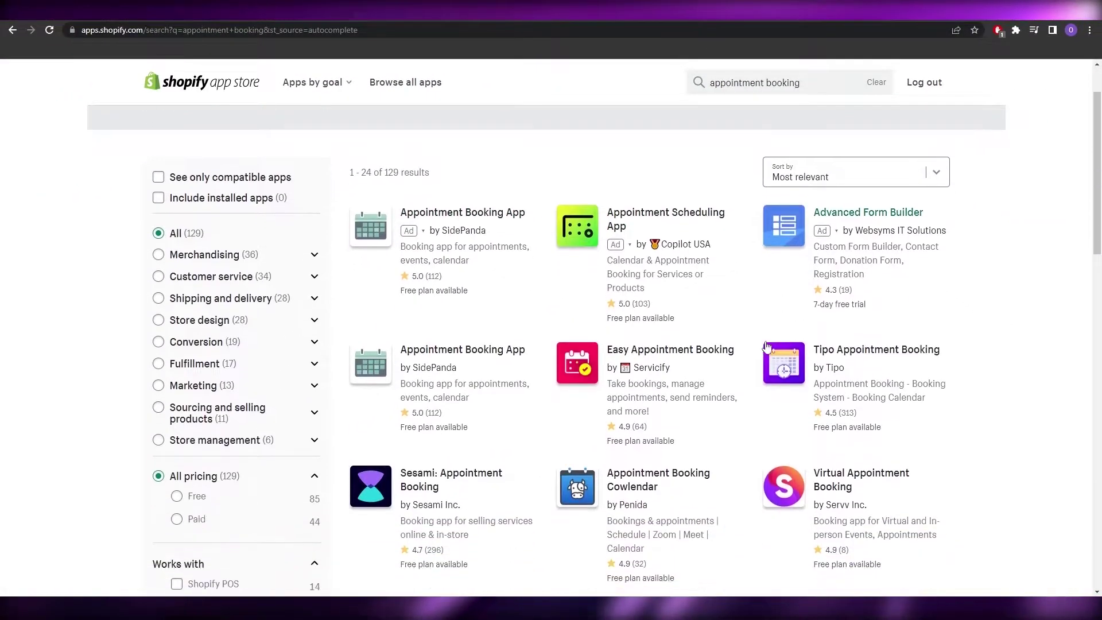
{"action": "scroll", "coordinate": [763, 343], "scroll_direction": "down", "scroll_amount": 5}
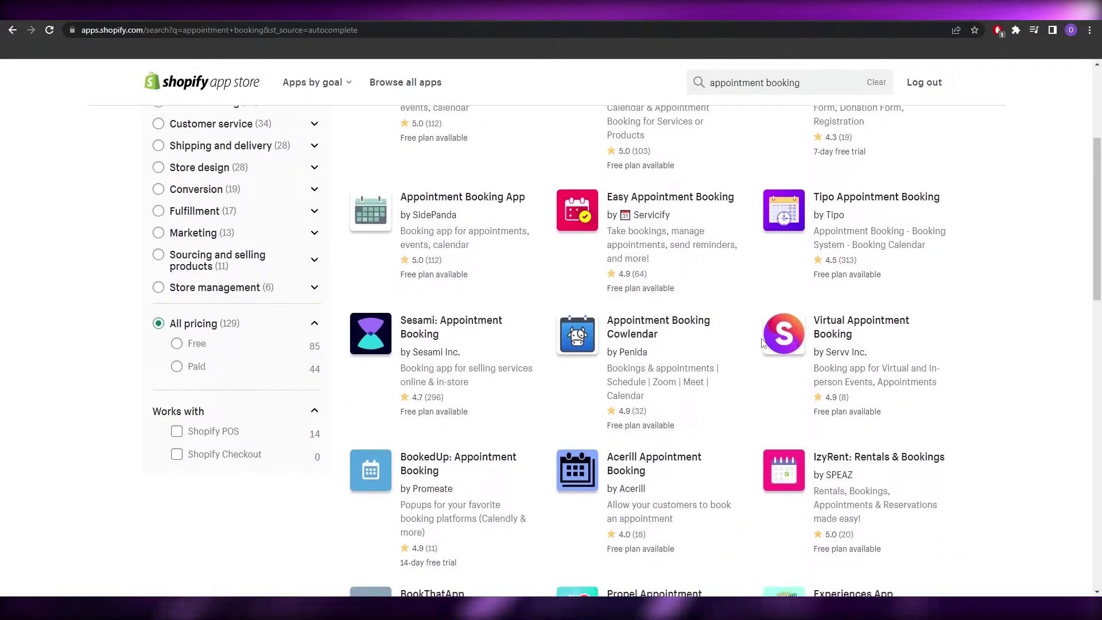
{"action": "scroll", "coordinate": [764, 342], "scroll_direction": "down", "scroll_amount": 1}
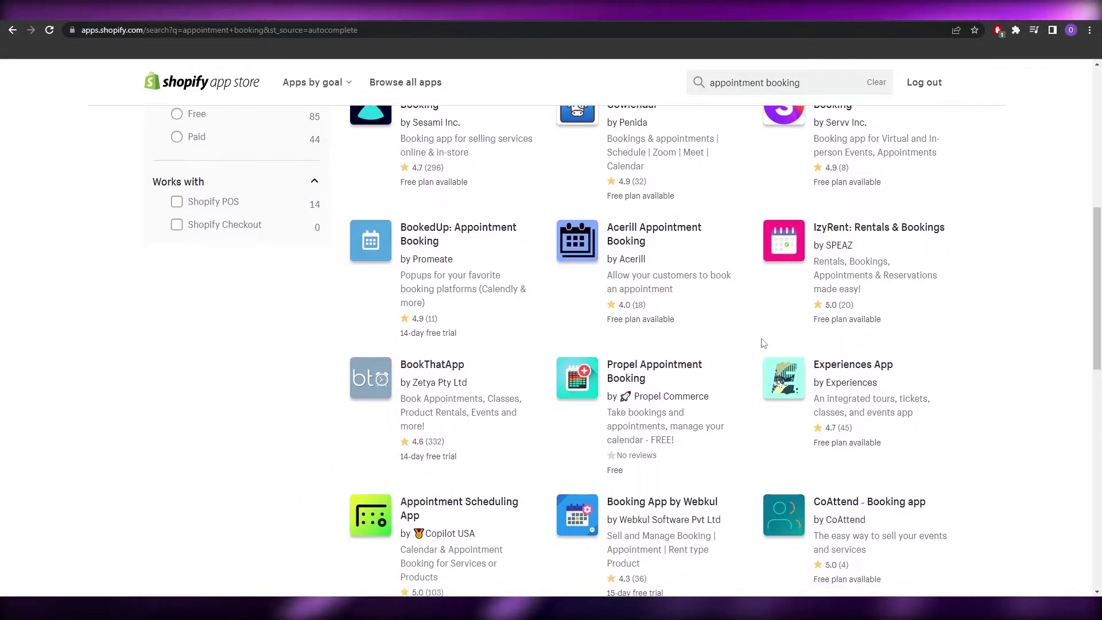
{"action": "scroll", "coordinate": [728, 326], "scroll_direction": "down", "scroll_amount": 8}
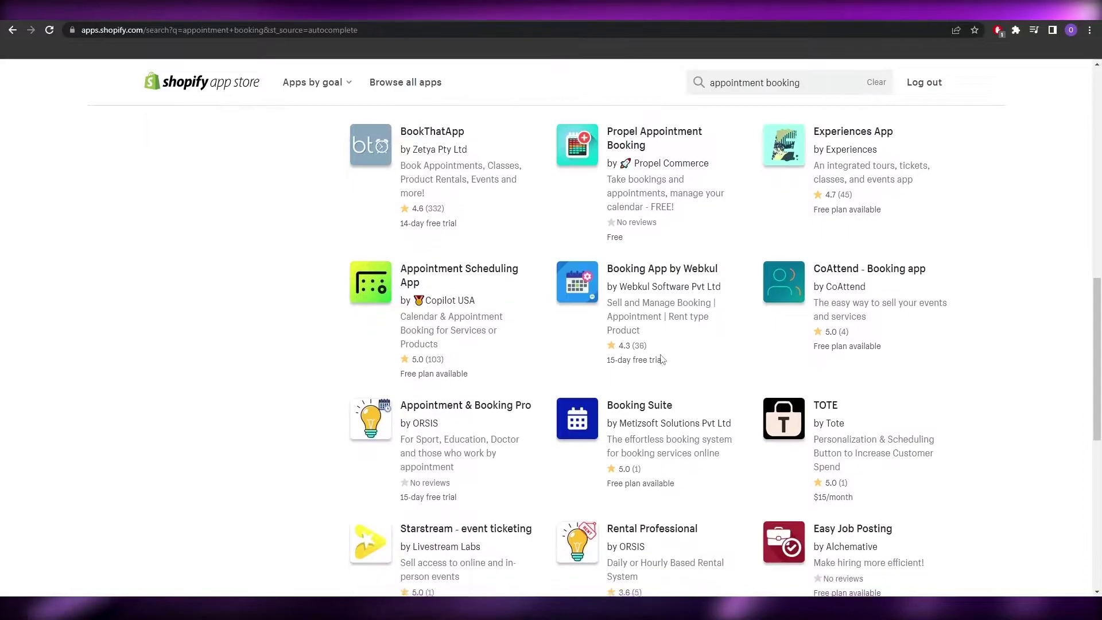
{"action": "scroll", "coordinate": [662, 360], "scroll_direction": "down", "scroll_amount": 4}
{"action": "scroll", "coordinate": [663, 360], "scroll_direction": "up", "scroll_amount": 18}
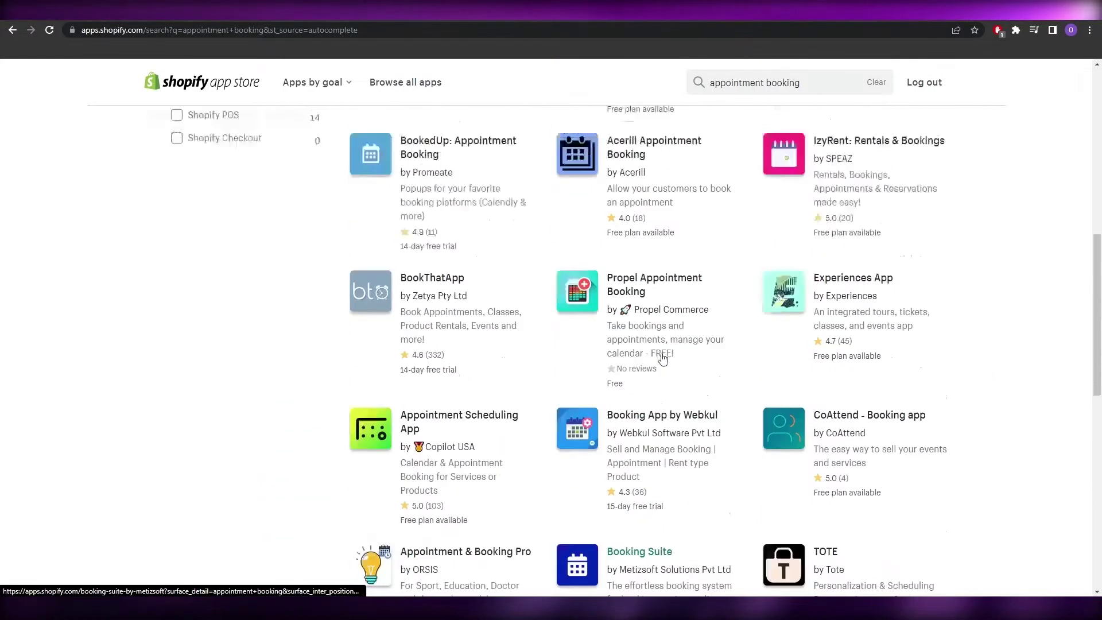
{"action": "scroll", "coordinate": [666, 360], "scroll_direction": "up", "scroll_amount": 2}
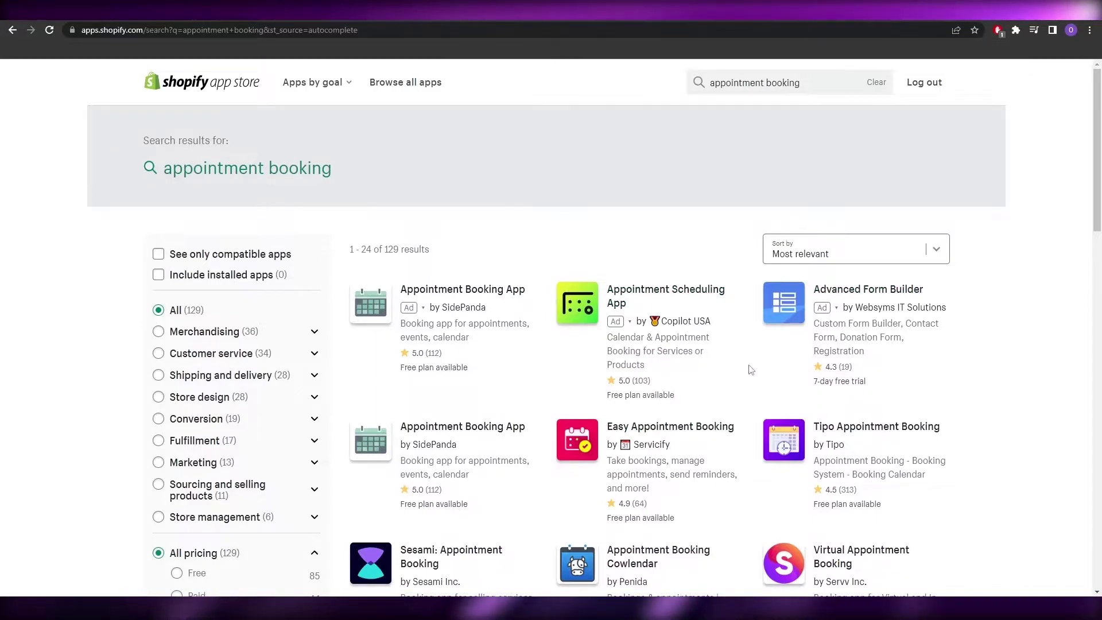
{"action": "scroll", "coordinate": [488, 402], "scroll_direction": "down", "scroll_amount": 1}
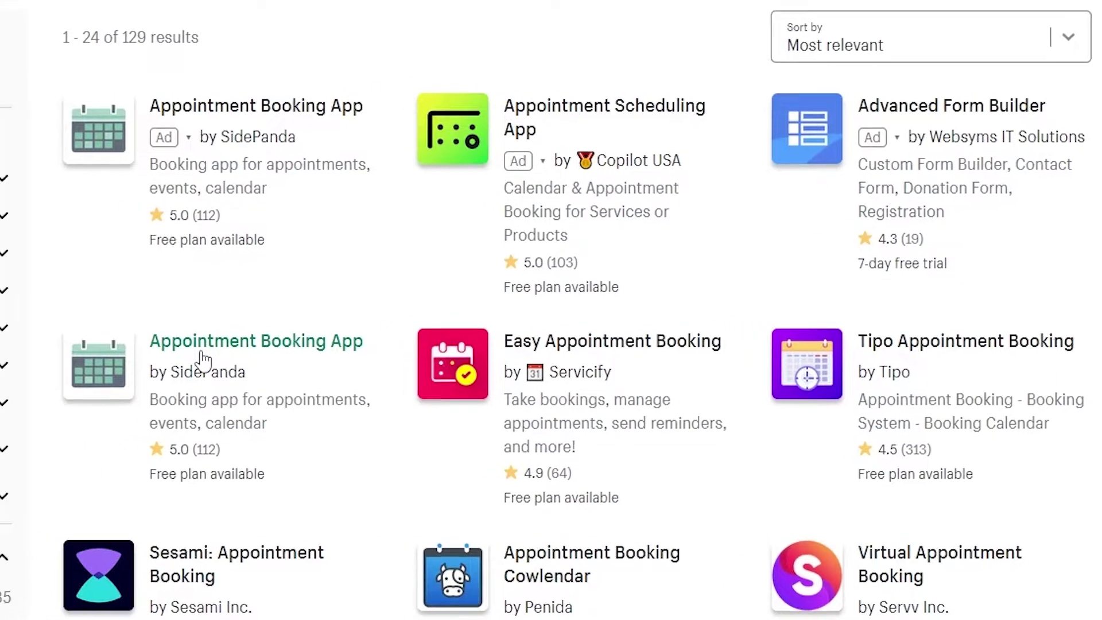
Add SidePanda's Appointment Booking - Appointo from its store page and approve the install.
{"action": "left_click", "coordinate": [193, 351]}
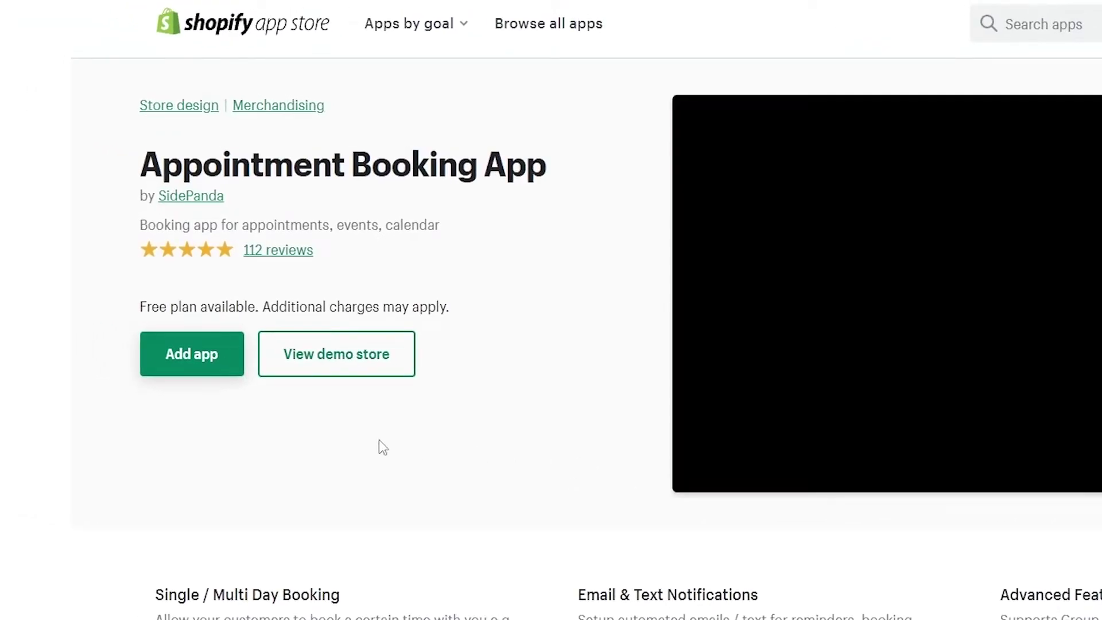
{"action": "left_click", "coordinate": [216, 376]}
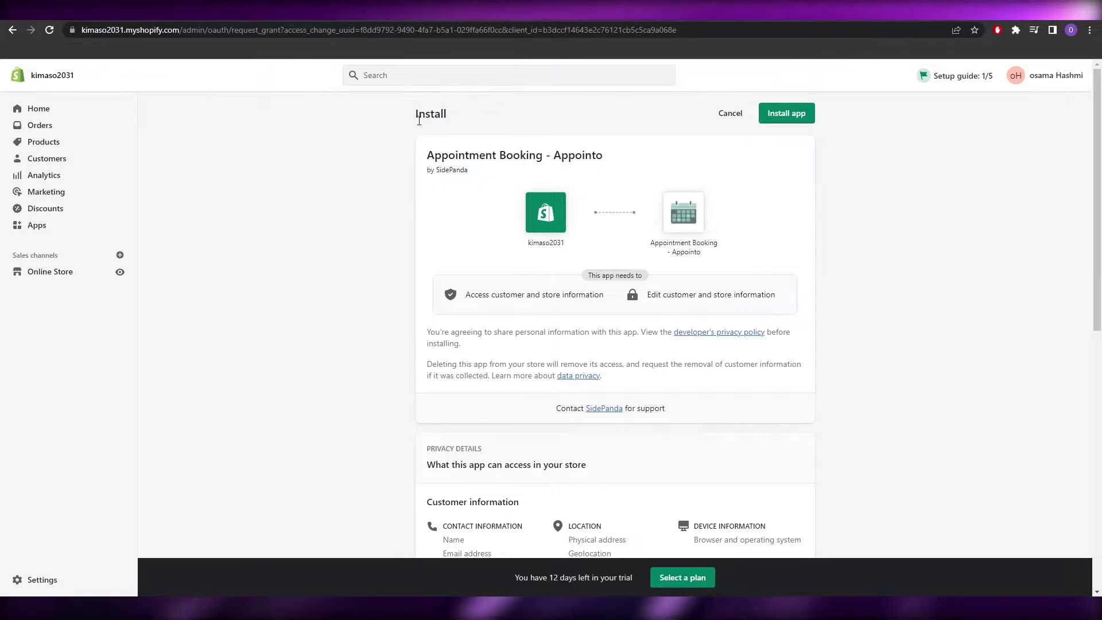
{"action": "left_click", "coordinate": [786, 113]}
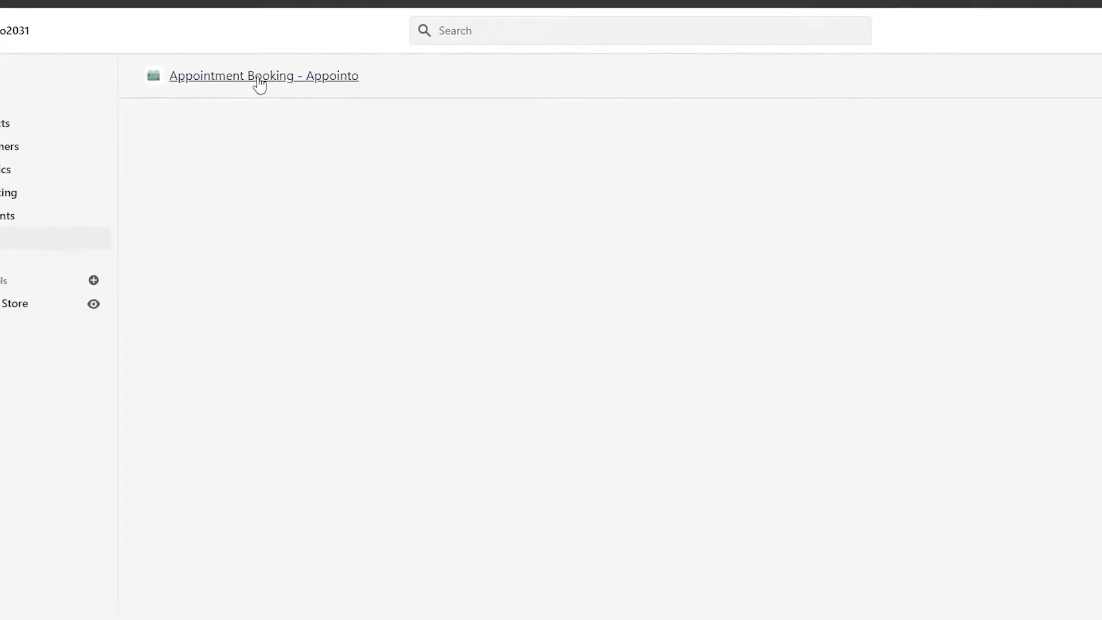
Open Appointment Booking - Appointo from the Installed apps list to reach its welcome page.
{"action": "left_click", "coordinate": [19, 241]}
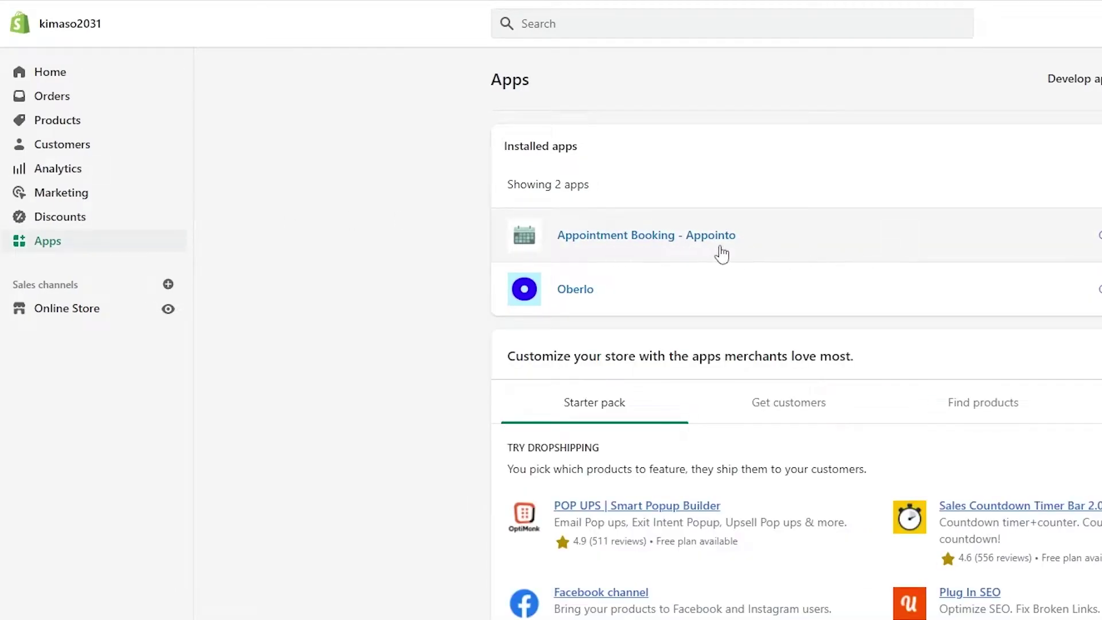
{"action": "left_click", "coordinate": [617, 237]}
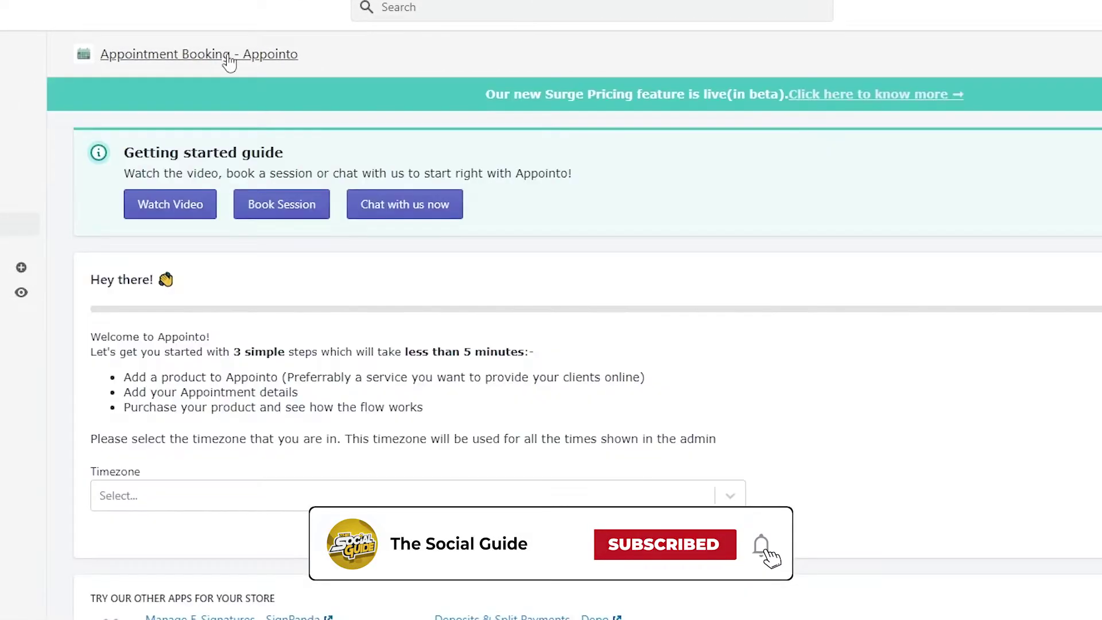
{"action": "right_click", "coordinate": [139, 75]}
{"action": "left_click", "coordinate": [548, 56]}
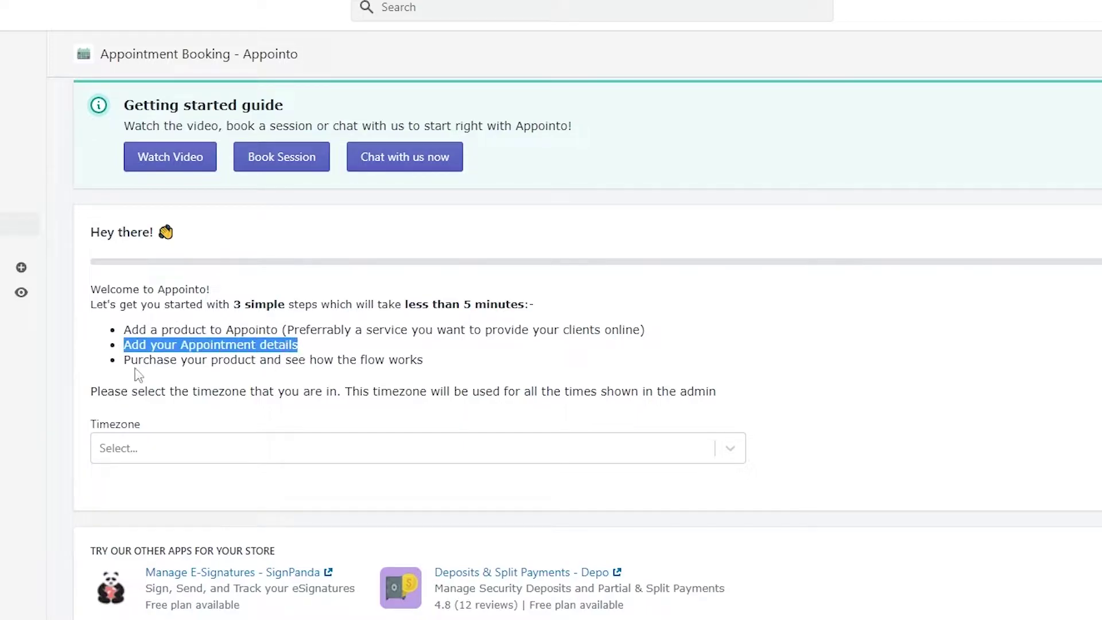
Pick the store timezone in Appointo and scroll through the Add First Product list.
{"action": "left_click_drag", "start_coordinate": [124, 361], "coordinate": [154, 366]}
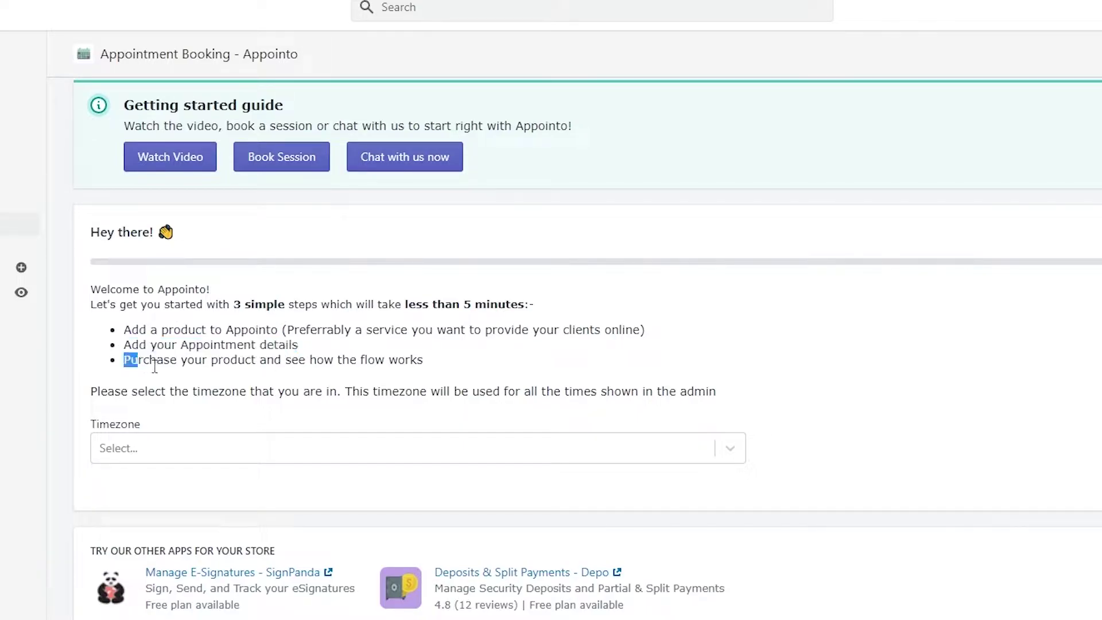
{"action": "left_click", "coordinate": [456, 366]}
{"action": "left_click", "coordinate": [212, 443]}
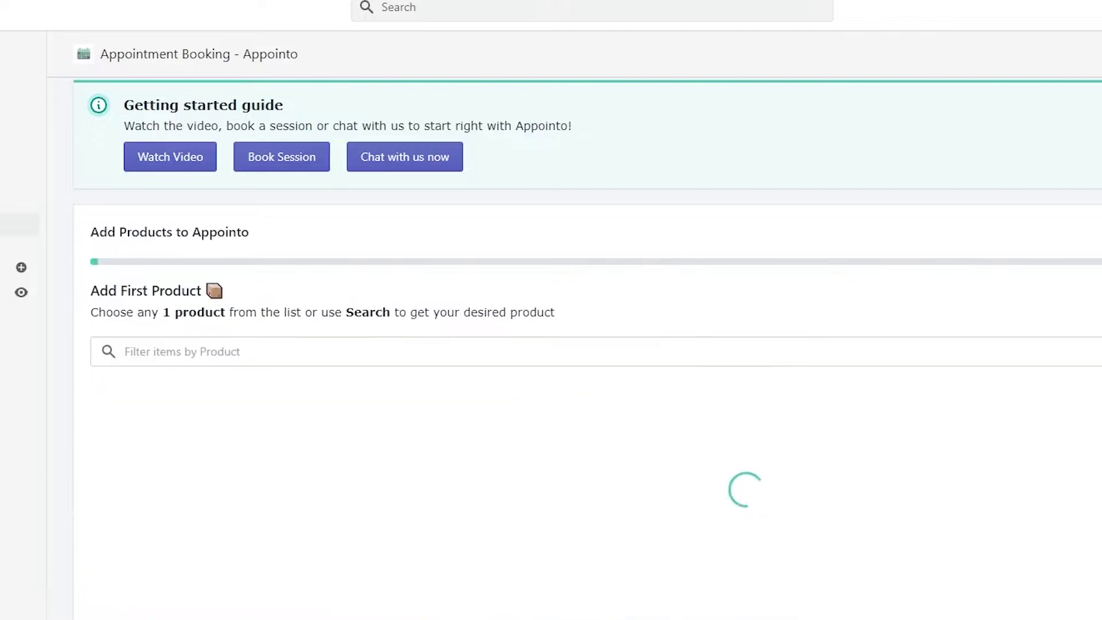
{"action": "scroll", "coordinate": [131, 209], "scroll_direction": "down", "scroll_amount": 2}
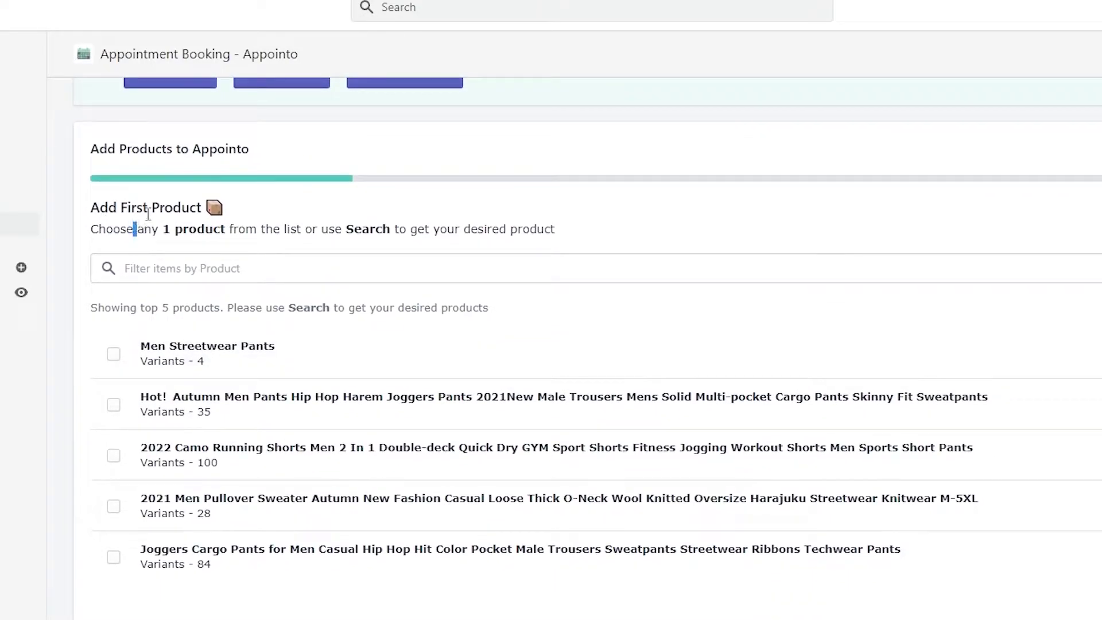
{"action": "scroll", "coordinate": [239, 480], "scroll_direction": "down", "scroll_amount": 2}
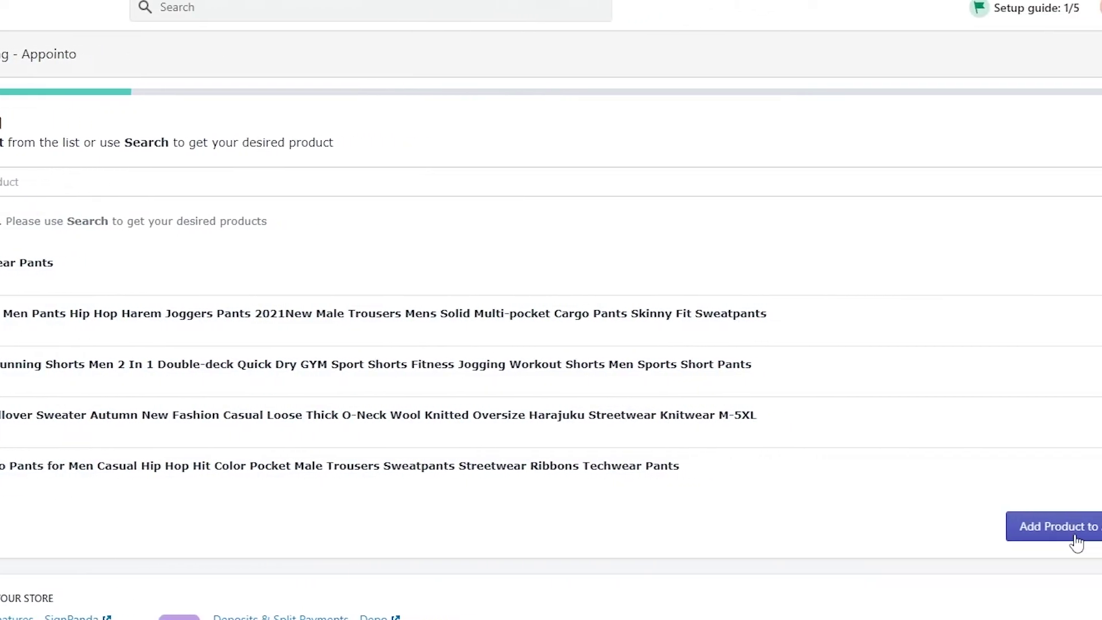
Add Men Streetwear Pants and set a 1 hour 30 min duration with 0 day minimum notice.
{"action": "left_click", "coordinate": [989, 540]}
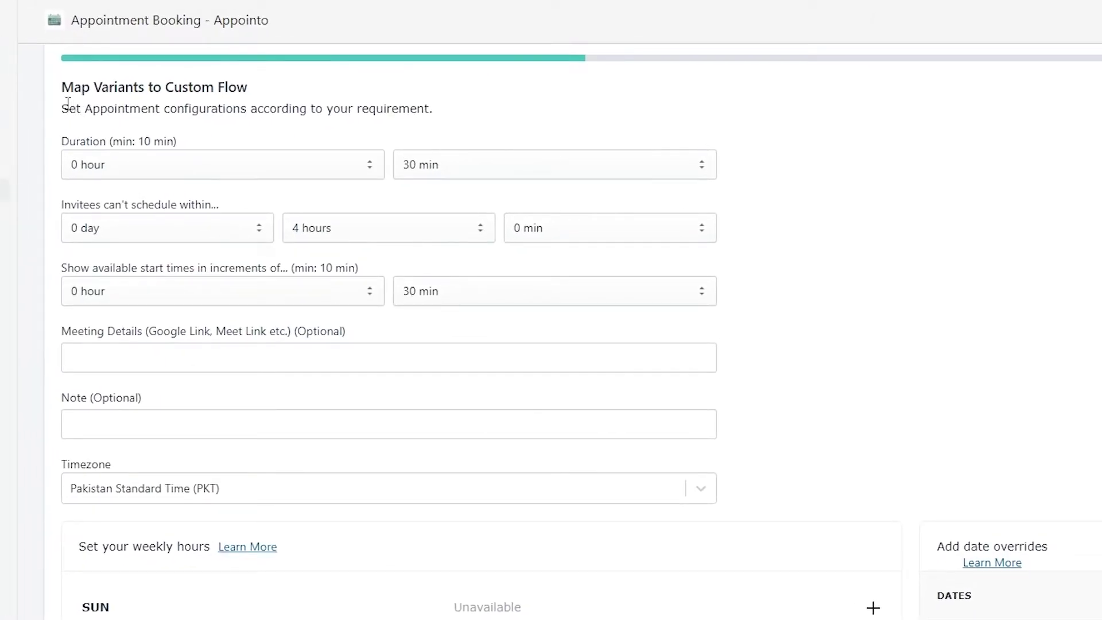
{"action": "left_click", "coordinate": [103, 164]}
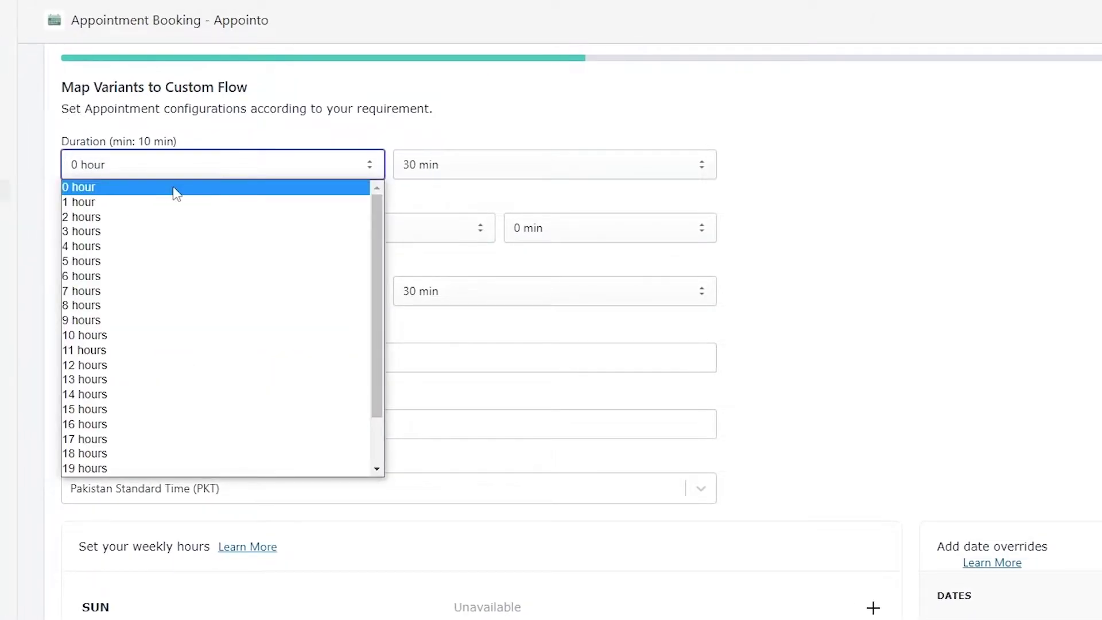
{"action": "left_click", "coordinate": [173, 202]}
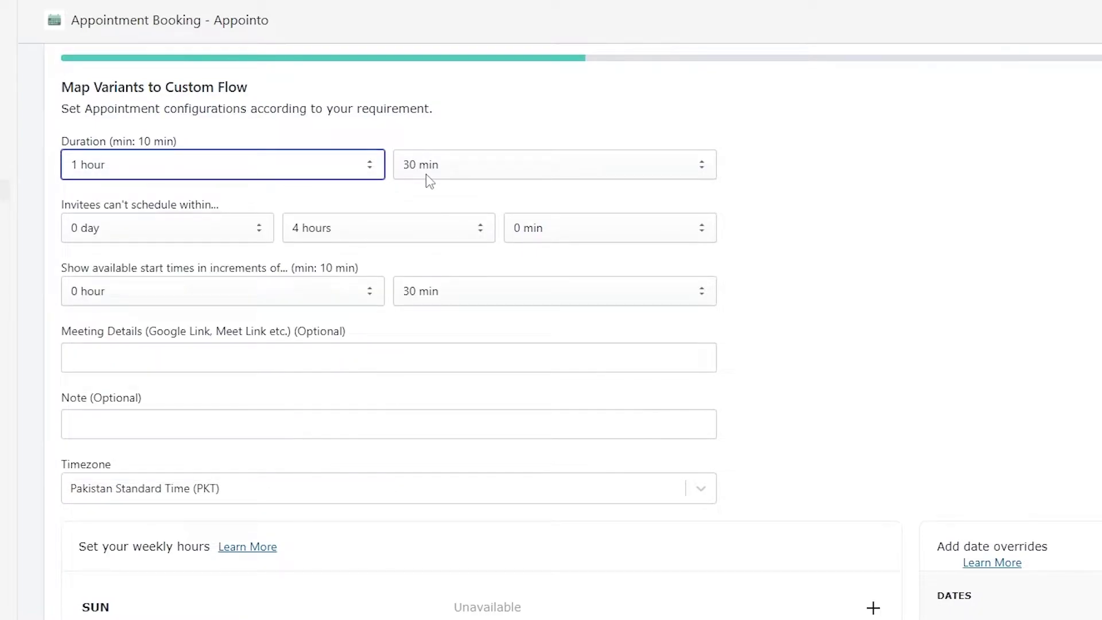
{"action": "left_click", "coordinate": [228, 225]}
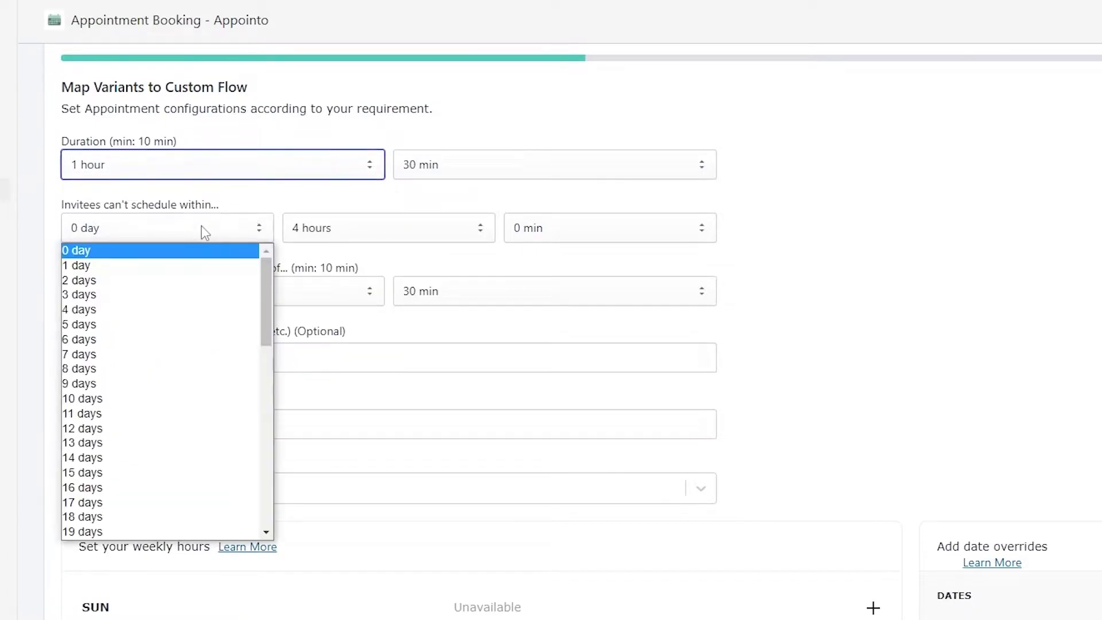
{"action": "left_click", "coordinate": [329, 233]}
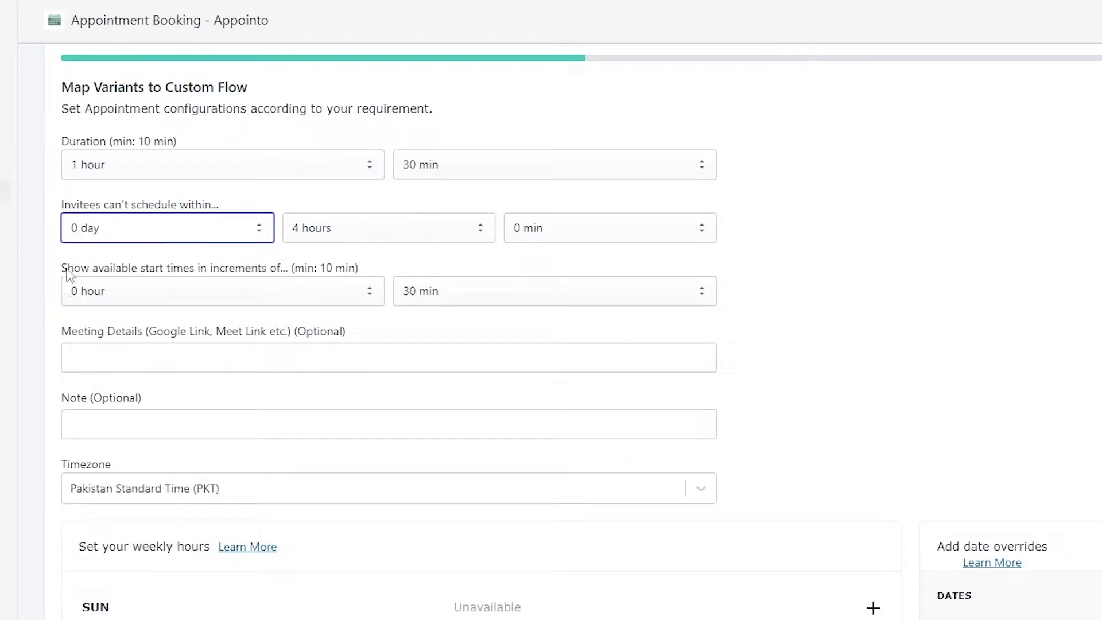
Keep the start-time increment at 0 hour.
{"action": "left_click_drag", "start_coordinate": [66, 268], "coordinate": [390, 274]}
{"action": "left_click", "coordinate": [390, 274]}
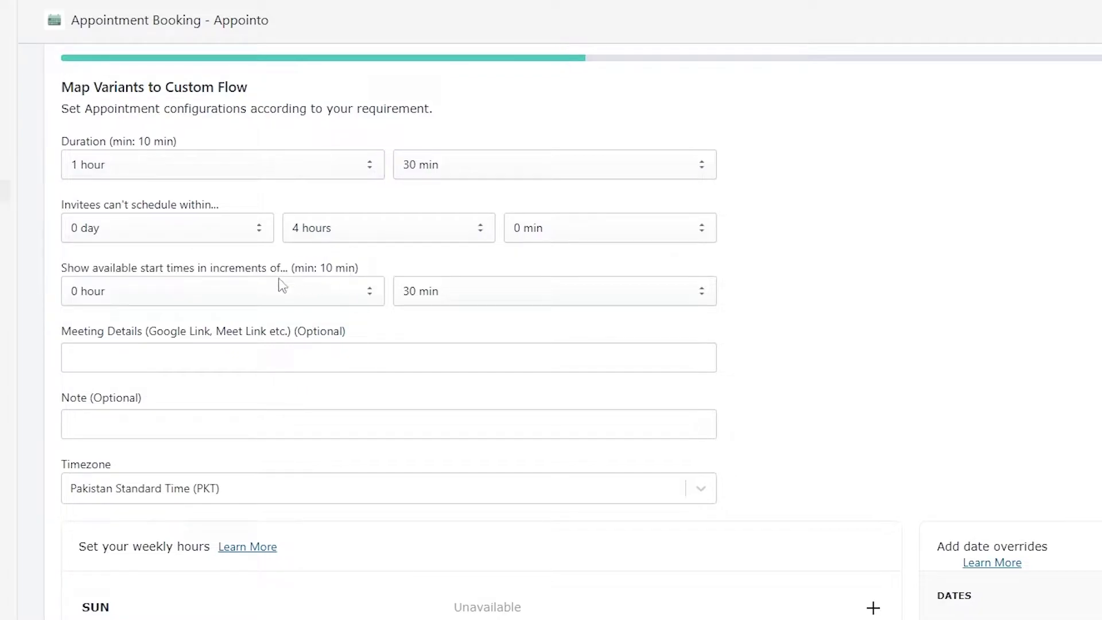
{"action": "left_click", "coordinate": [281, 286]}
{"action": "left_click", "coordinate": [283, 293]}
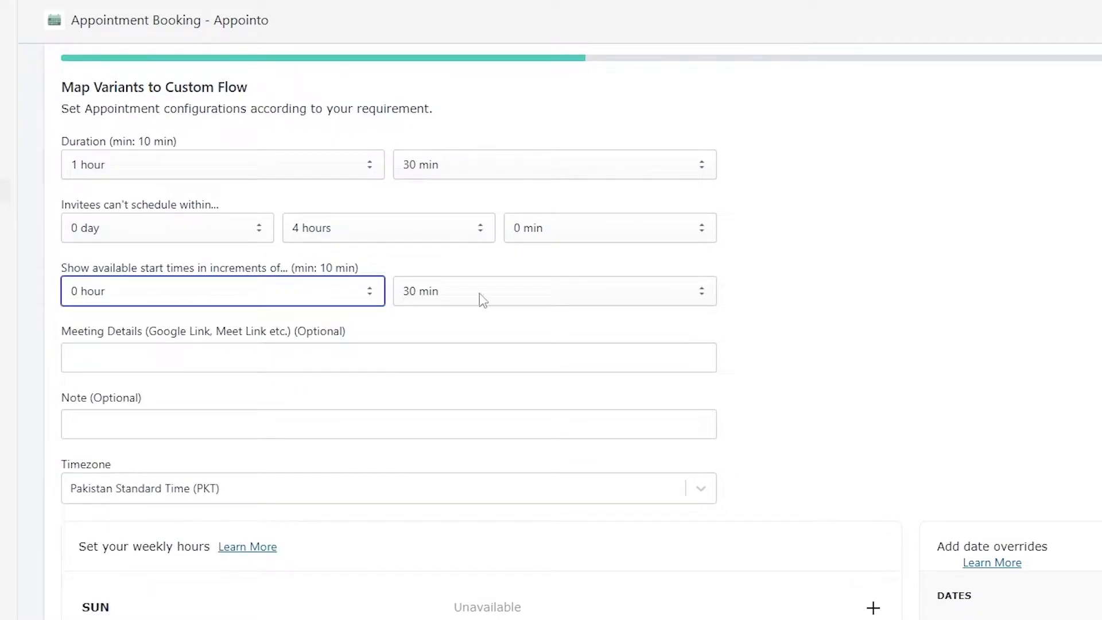
{"action": "left_click", "coordinate": [173, 319]}
Review the Meeting Details fields, leaving Note blank, and move down to the weekly hours.
{"action": "left_click_drag", "start_coordinate": [120, 343], "coordinate": [322, 353]}
{"action": "left_click", "coordinate": [221, 361]}
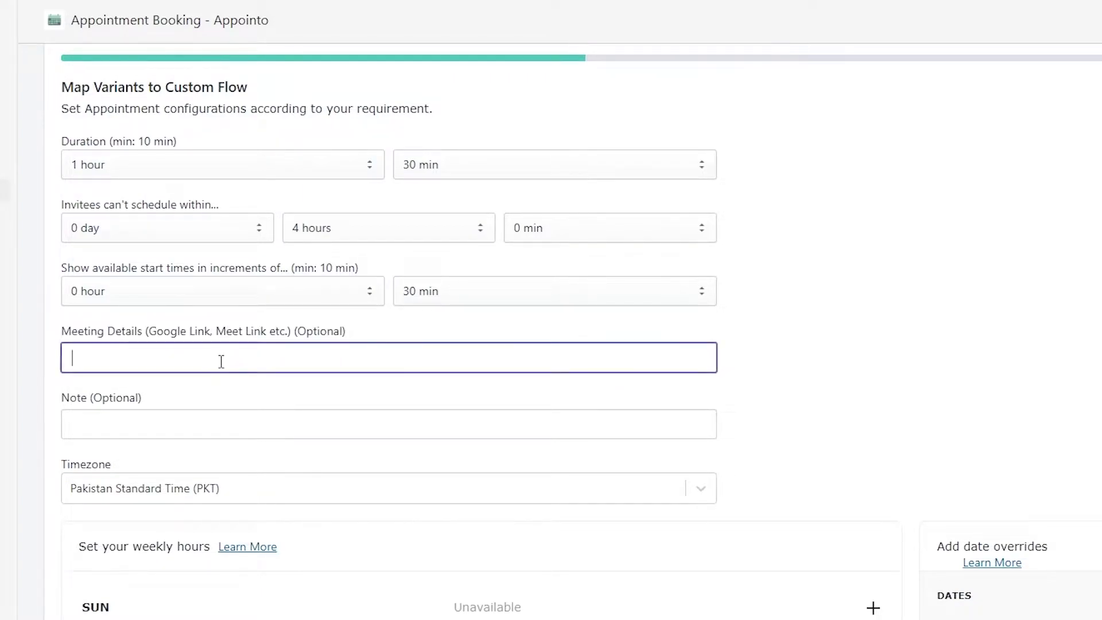
{"action": "left_click", "coordinate": [170, 432]}
{"action": "left_click", "coordinate": [298, 466]}
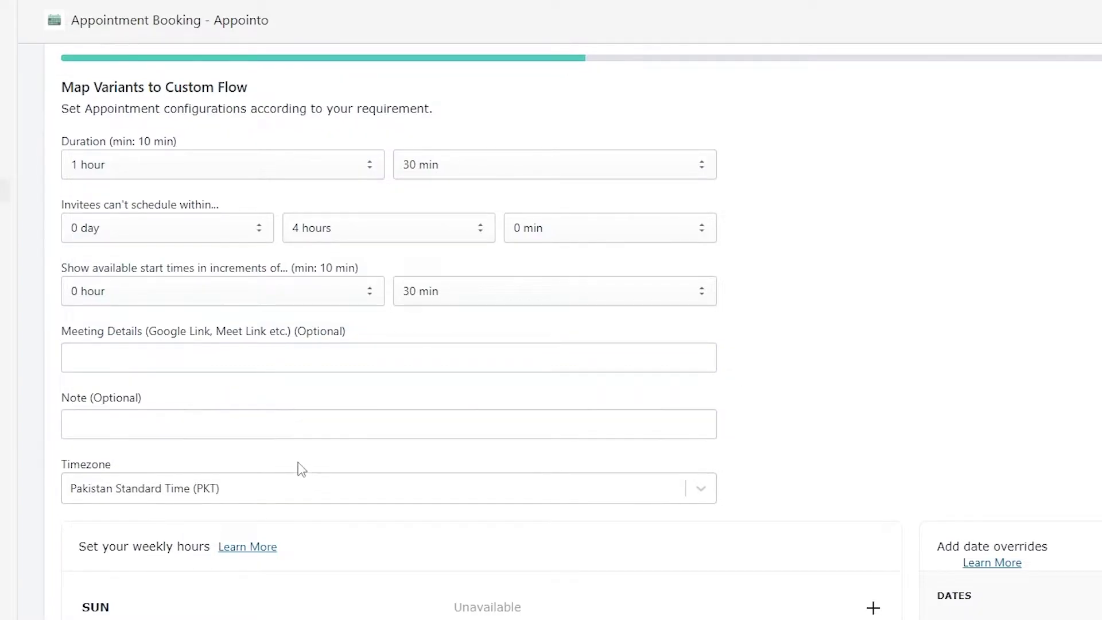
{"action": "scroll", "coordinate": [298, 466], "scroll_direction": "down", "scroll_amount": 5}
{"action": "left_click_drag", "start_coordinate": [74, 223], "coordinate": [233, 229]}
{"action": "left_click", "coordinate": [350, 205]}
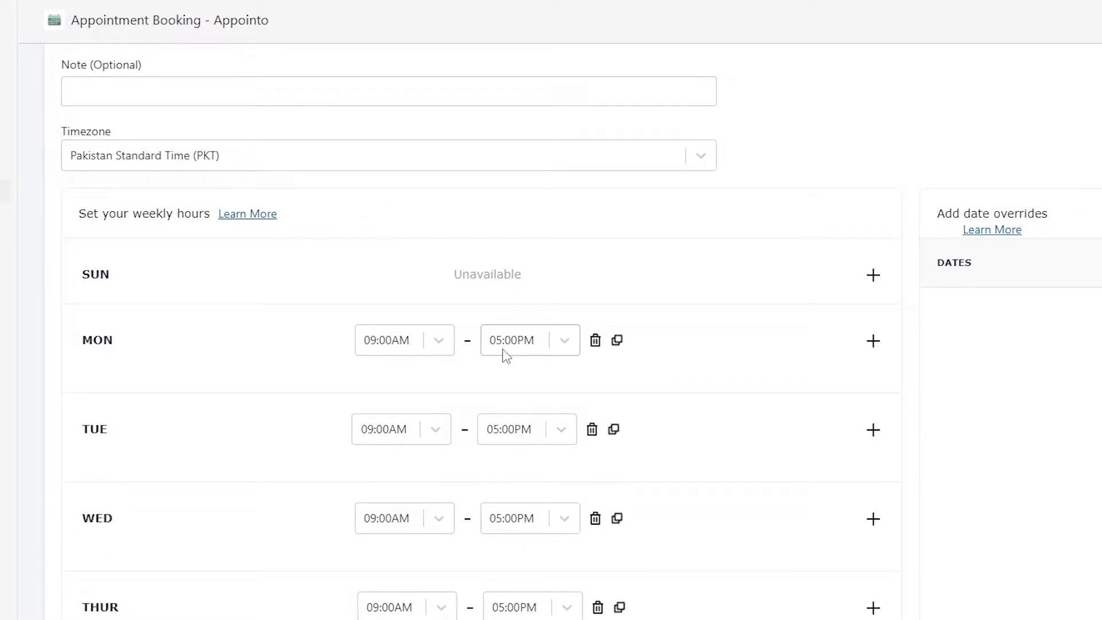
Set Monday's hours to 03:00PM–09:00PM and copy them to every day of the week.
{"action": "left_click", "coordinate": [416, 344]}
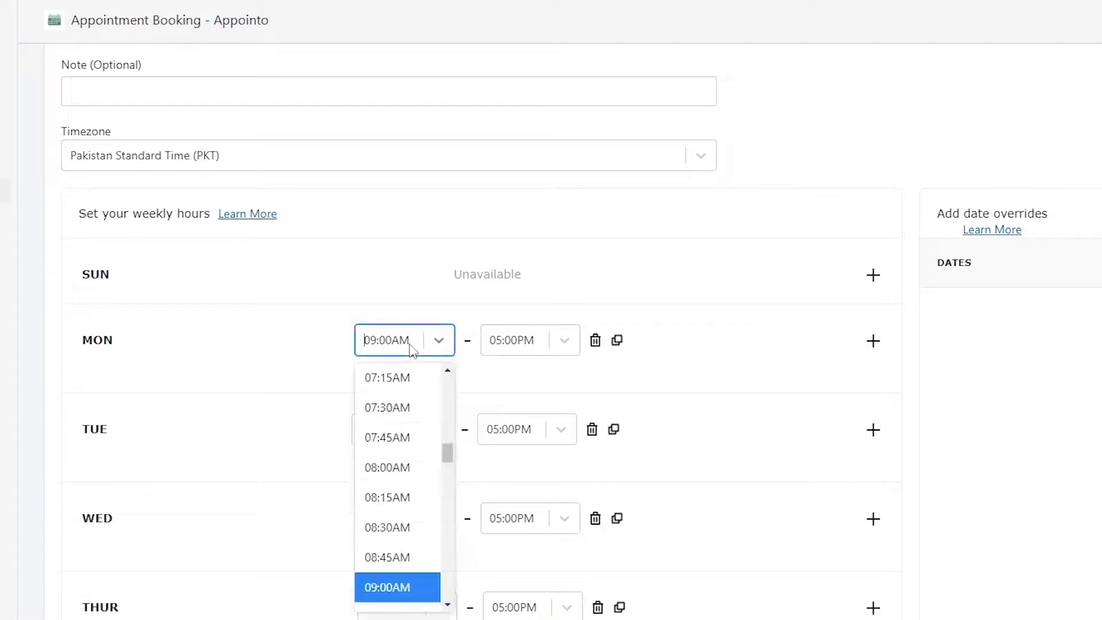
{"action": "scroll", "coordinate": [402, 568], "scroll_direction": "down", "scroll_amount": 3}
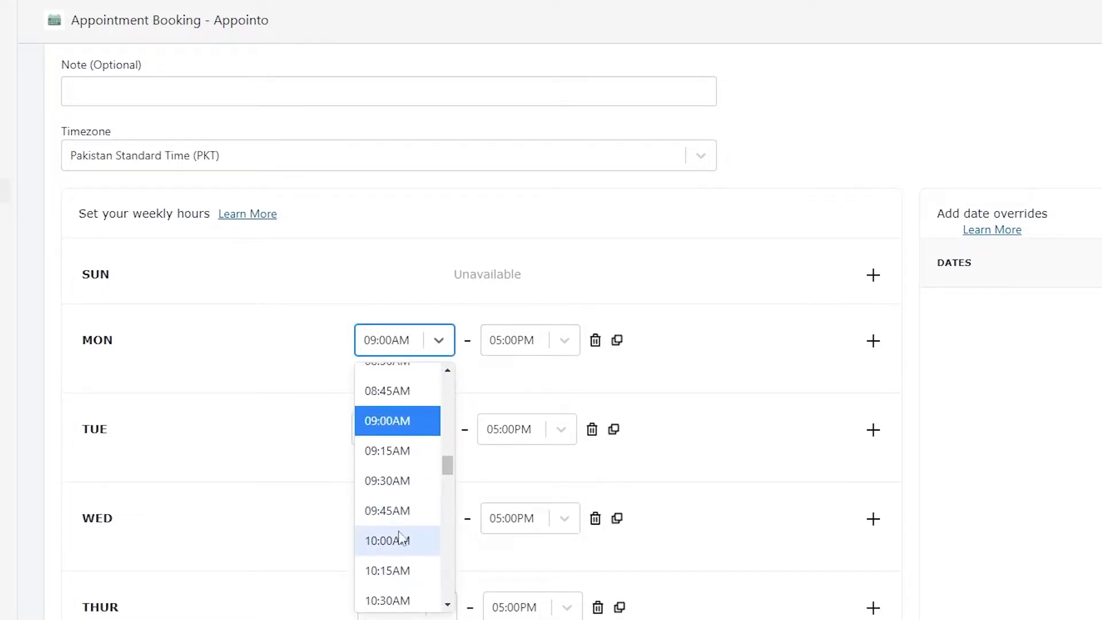
{"action": "scroll", "coordinate": [402, 531], "scroll_direction": "down", "scroll_amount": 10}
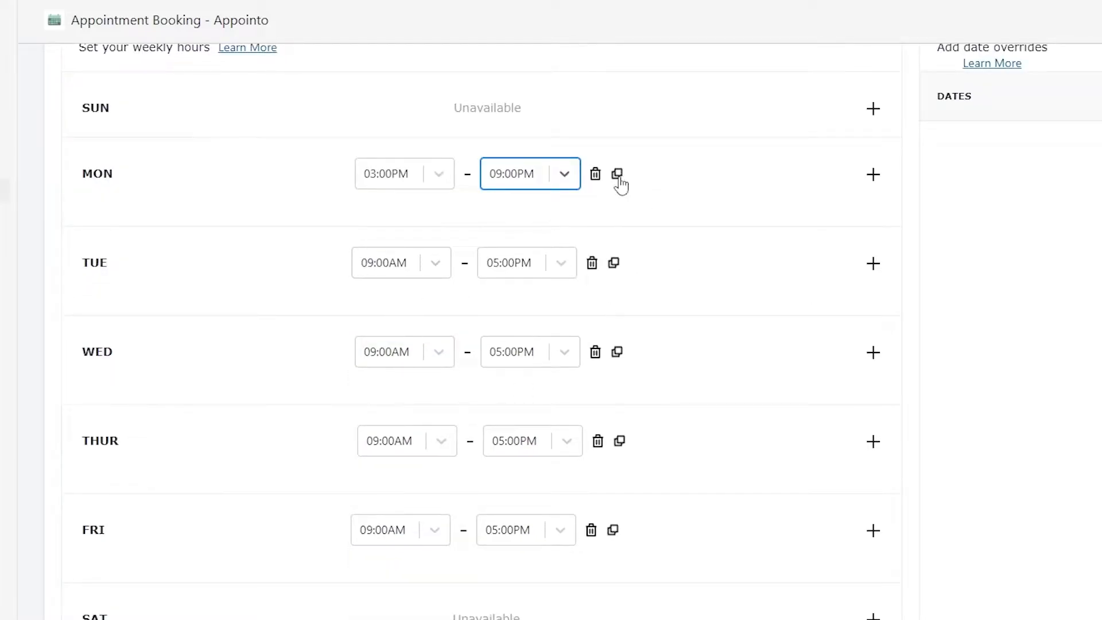
{"action": "left_click", "coordinate": [617, 174]}
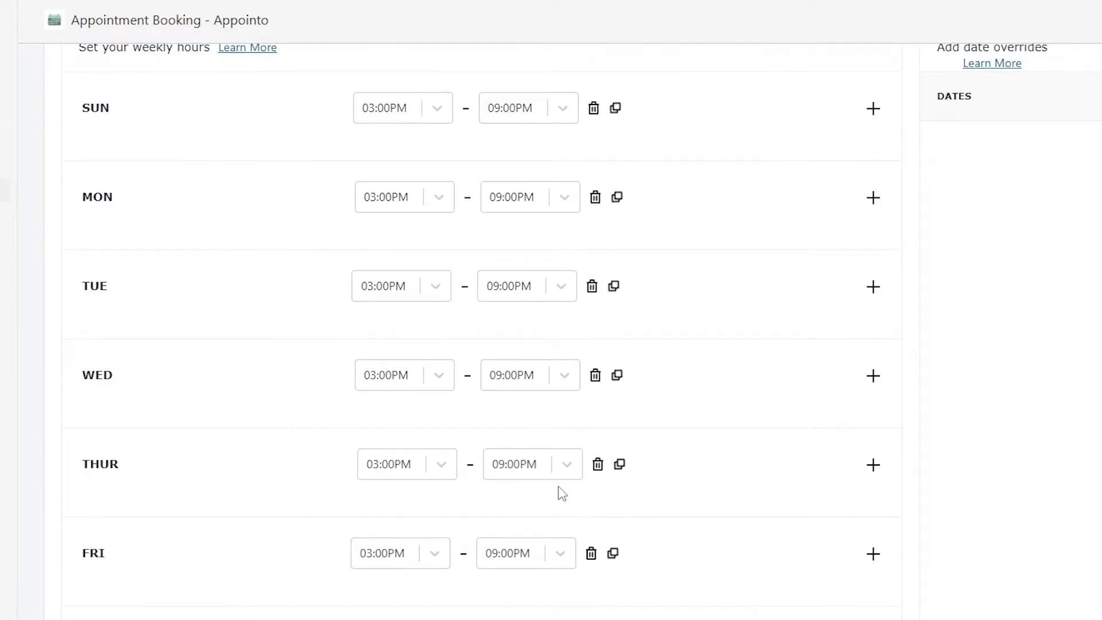
{"action": "scroll", "coordinate": [561, 492], "scroll_direction": "down", "scroll_amount": 4}
{"action": "scroll", "coordinate": [528, 467], "scroll_direction": "up", "scroll_amount": 6}
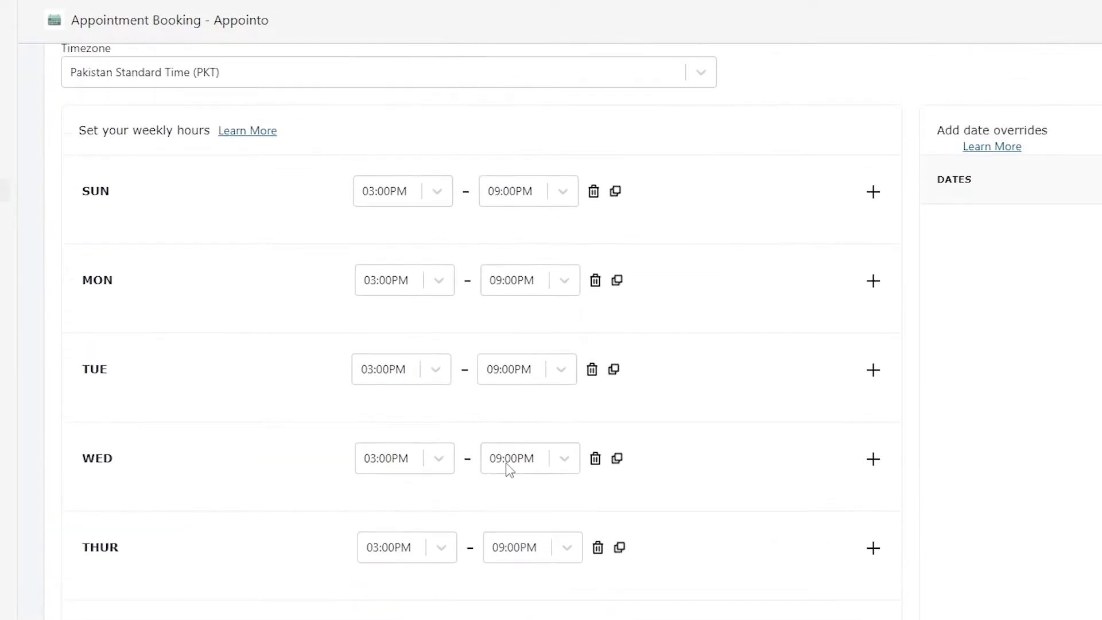
{"action": "scroll", "coordinate": [705, 430], "scroll_direction": "down", "scroll_amount": 5}
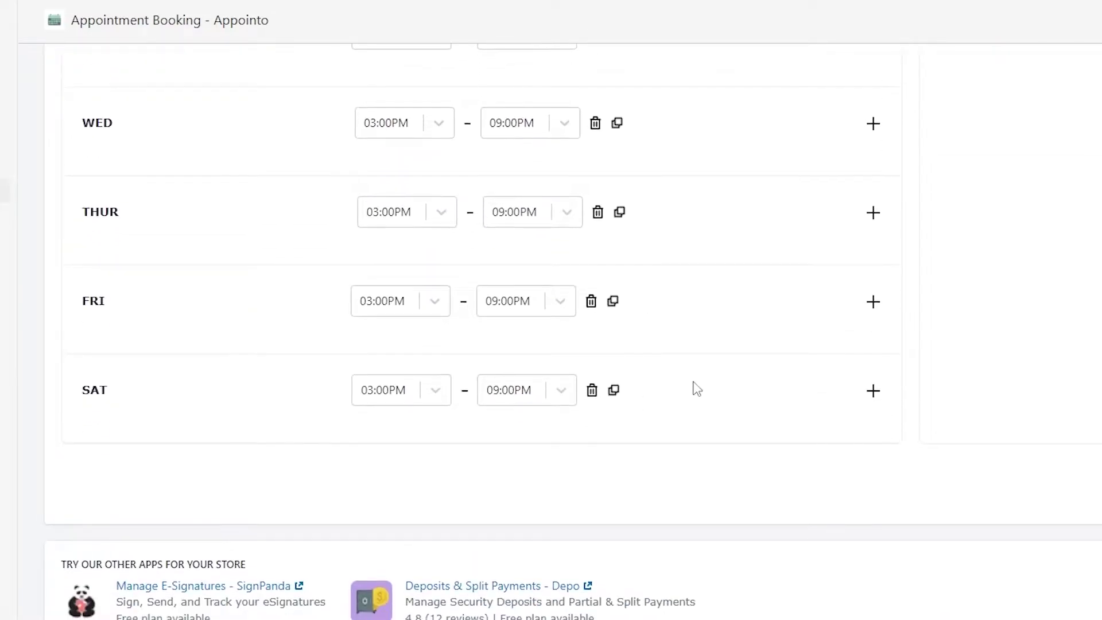
Finish Appointo onboarding with Next and Done to reach the pricing plans.
{"action": "left_click", "coordinate": [1027, 484]}
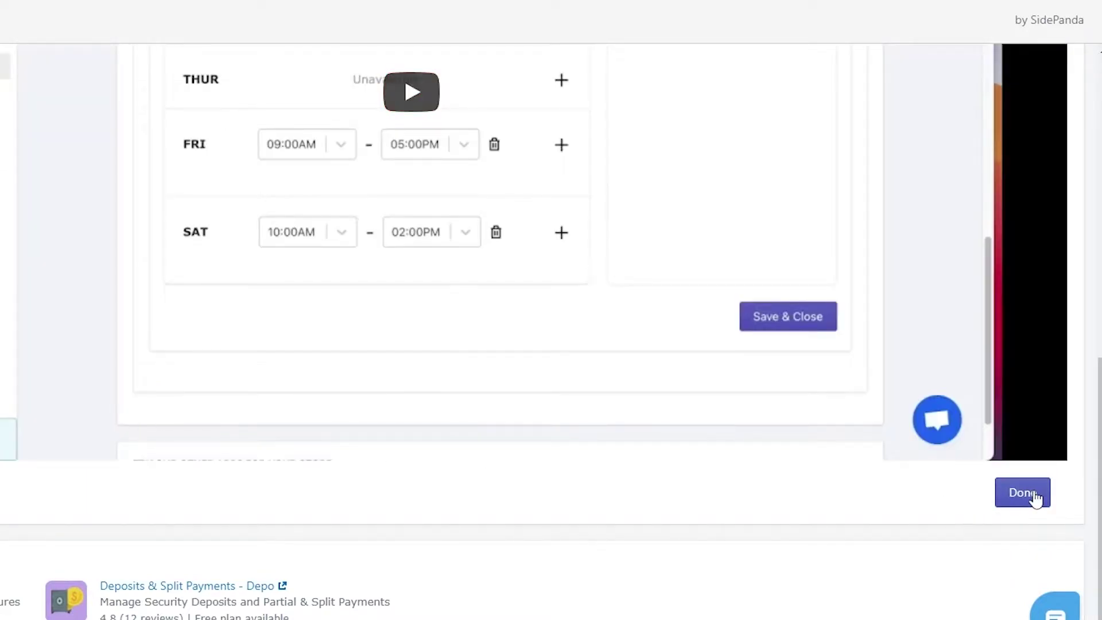
{"action": "left_click", "coordinate": [1033, 491]}
{"action": "scroll", "coordinate": [755, 485], "scroll_direction": "up", "scroll_amount": 10}
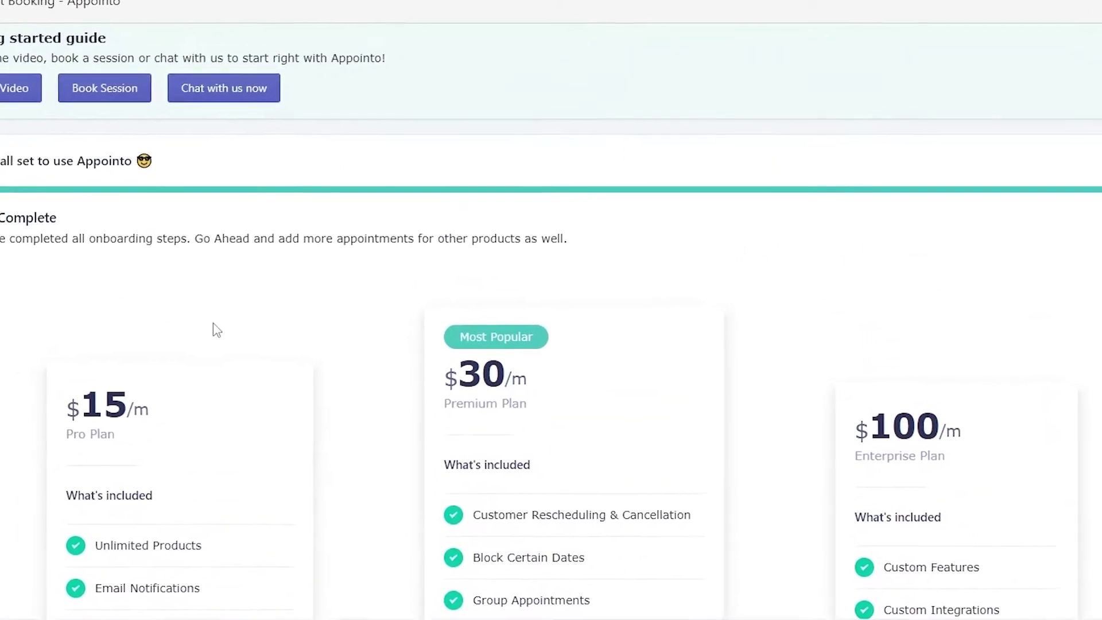
Delete Appointo from the installed apps, citing 'Does not support the Locations feature' as the reason.
{"action": "scroll", "coordinate": [1000, 374], "scroll_direction": "down", "scroll_amount": 3}
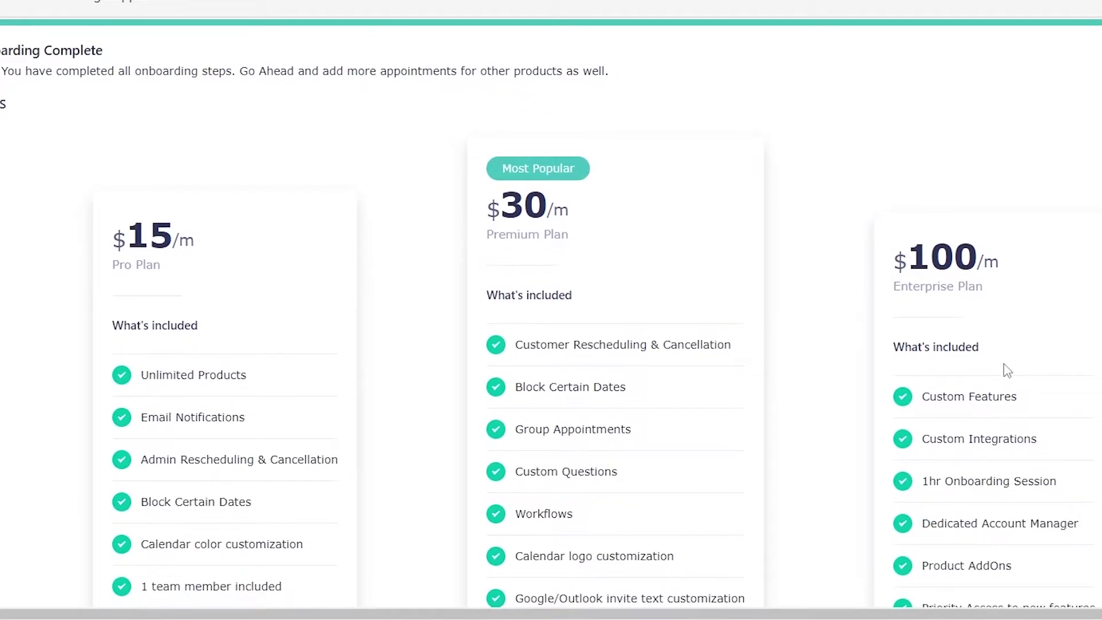
{"action": "scroll", "coordinate": [1008, 370], "scroll_direction": "up", "scroll_amount": 1}
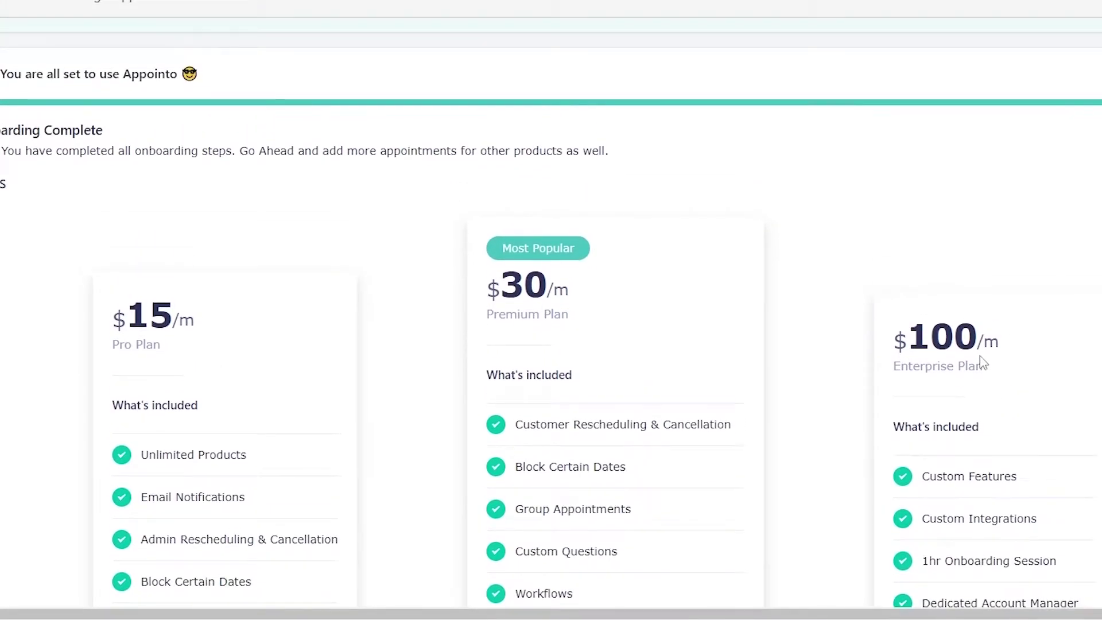
{"action": "scroll", "coordinate": [982, 362], "scroll_direction": "down", "scroll_amount": 10}
{"action": "scroll", "coordinate": [982, 362], "scroll_direction": "up", "scroll_amount": 5}
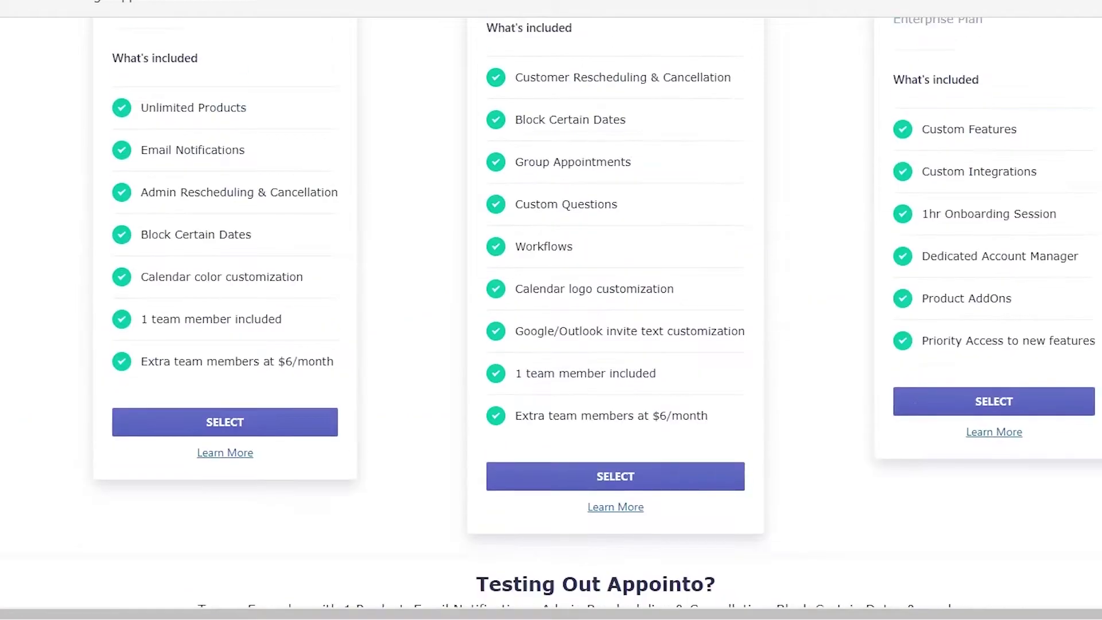
{"action": "scroll", "coordinate": [660, 232], "scroll_direction": "up", "scroll_amount": 3}
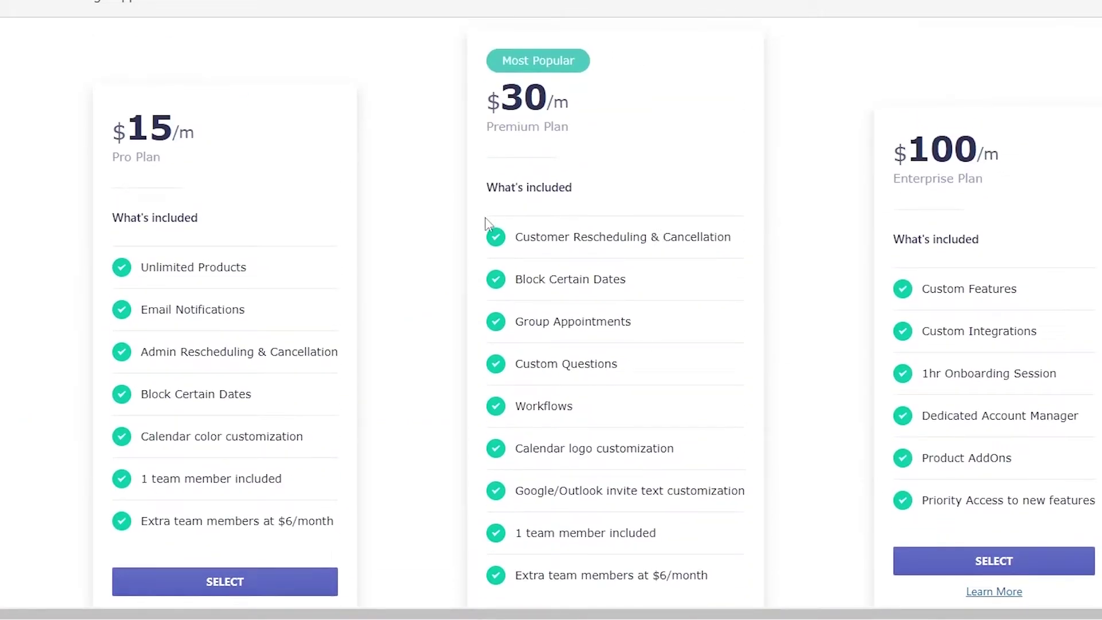
{"action": "scroll", "coordinate": [484, 217], "scroll_direction": "up", "scroll_amount": 6}
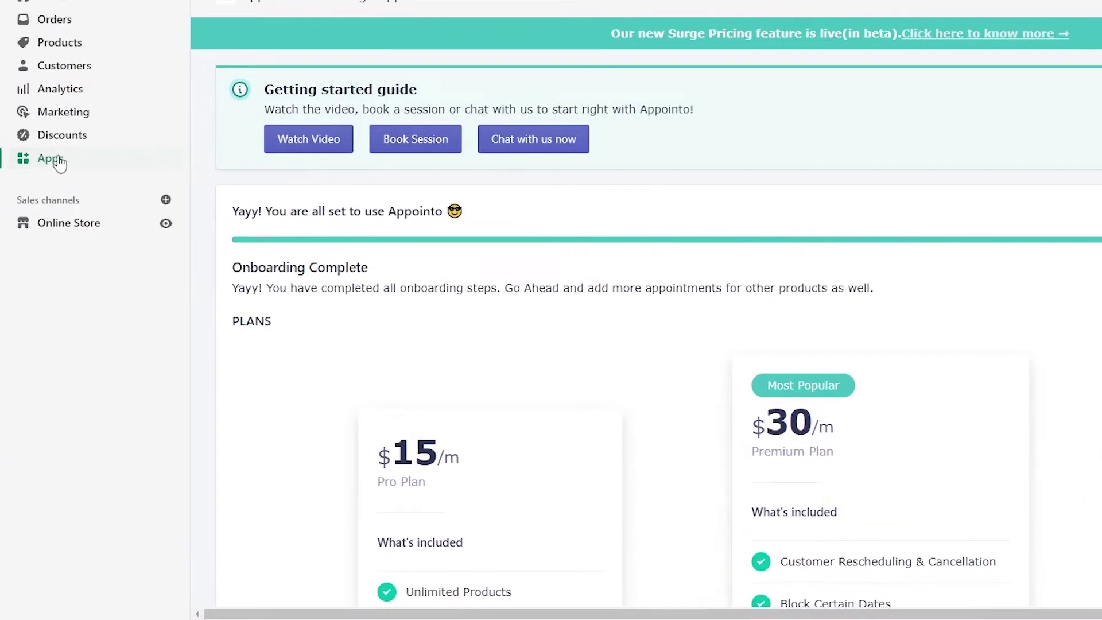
{"action": "left_click", "coordinate": [70, 167]}
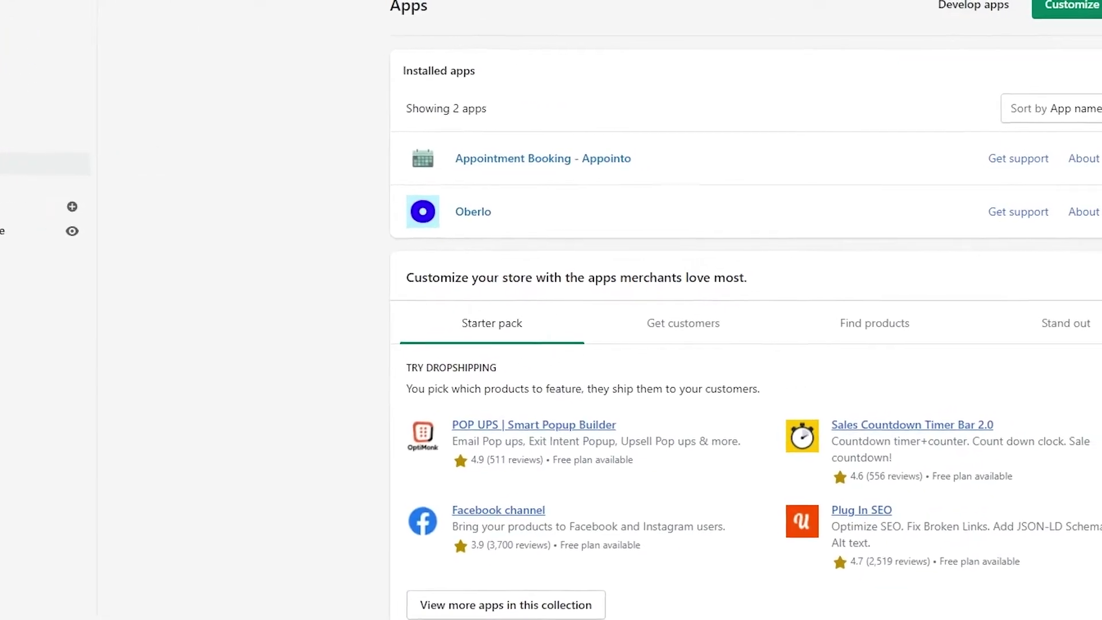
{"action": "left_click", "coordinate": [1021, 170]}
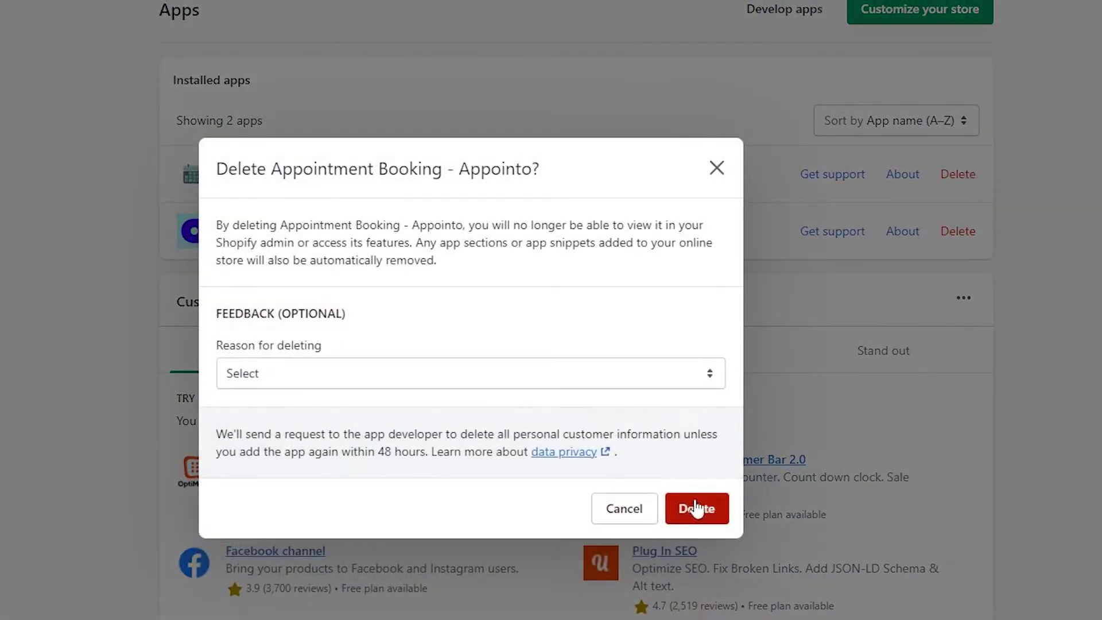
{"action": "left_click", "coordinate": [659, 386]}
{"action": "key", "text": "Escape"}
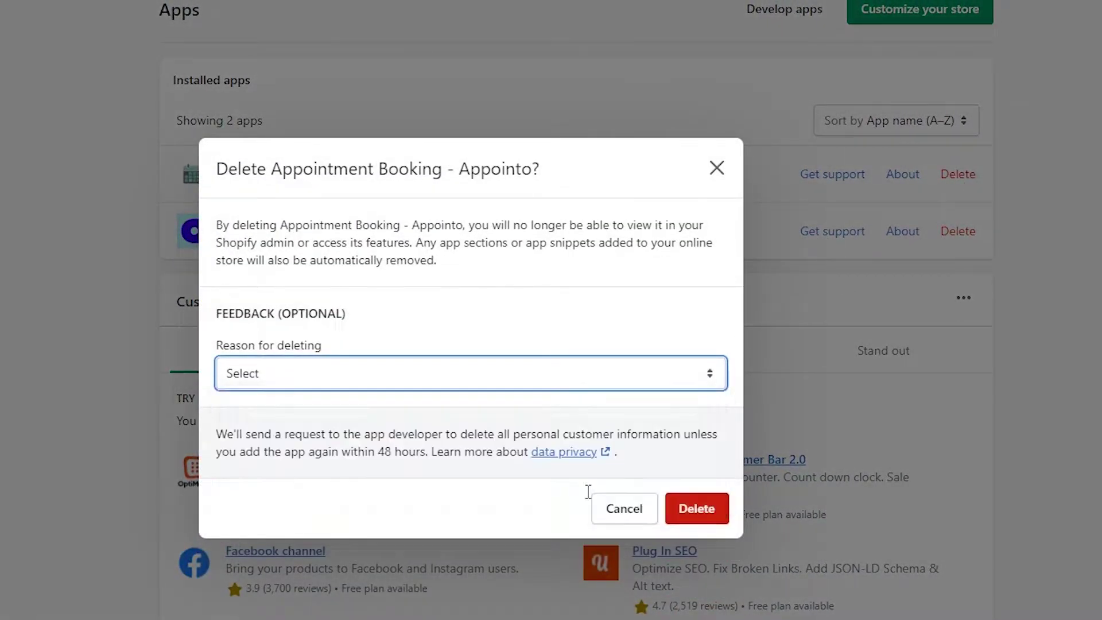
{"action": "key", "text": "Down"}
{"action": "left_click", "coordinate": [701, 565]}
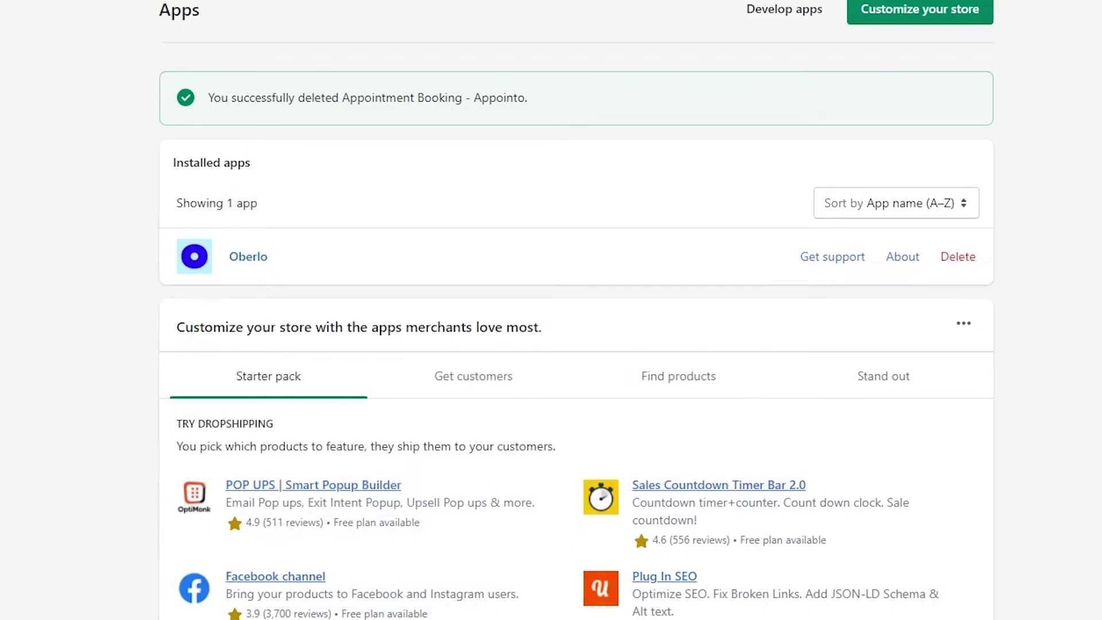
{"action": "scroll", "coordinate": [241, 568], "scroll_direction": "down", "scroll_amount": 3}
Search the App Store for 'appointment booking', then add and install Tipo Appointment Booking.
{"action": "left_click", "coordinate": [246, 508]}
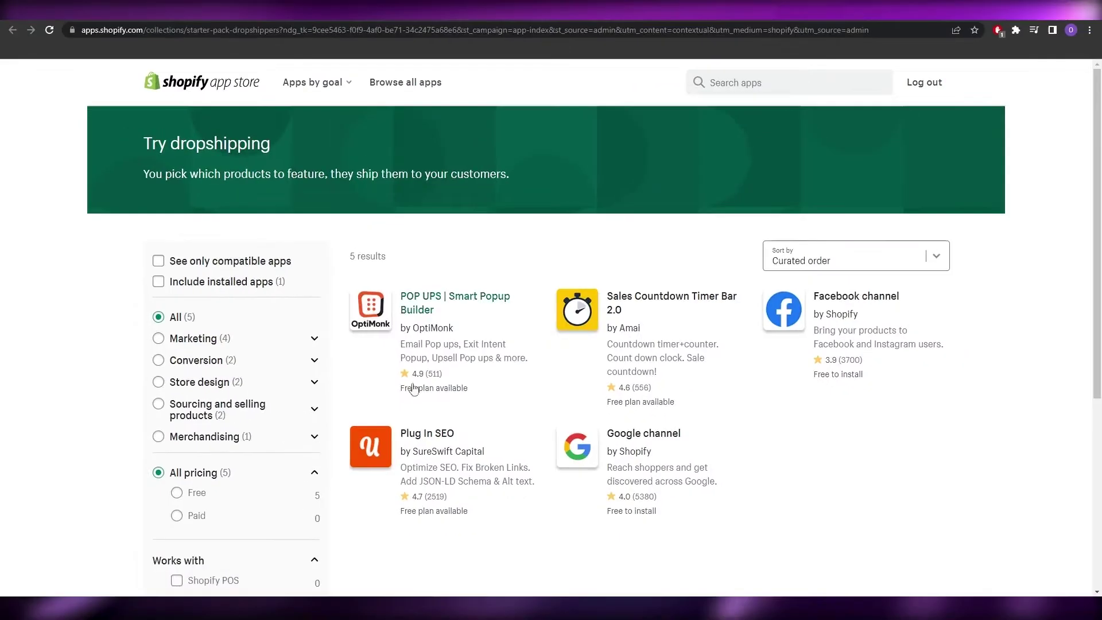
{"action": "left_click", "coordinate": [786, 81]}
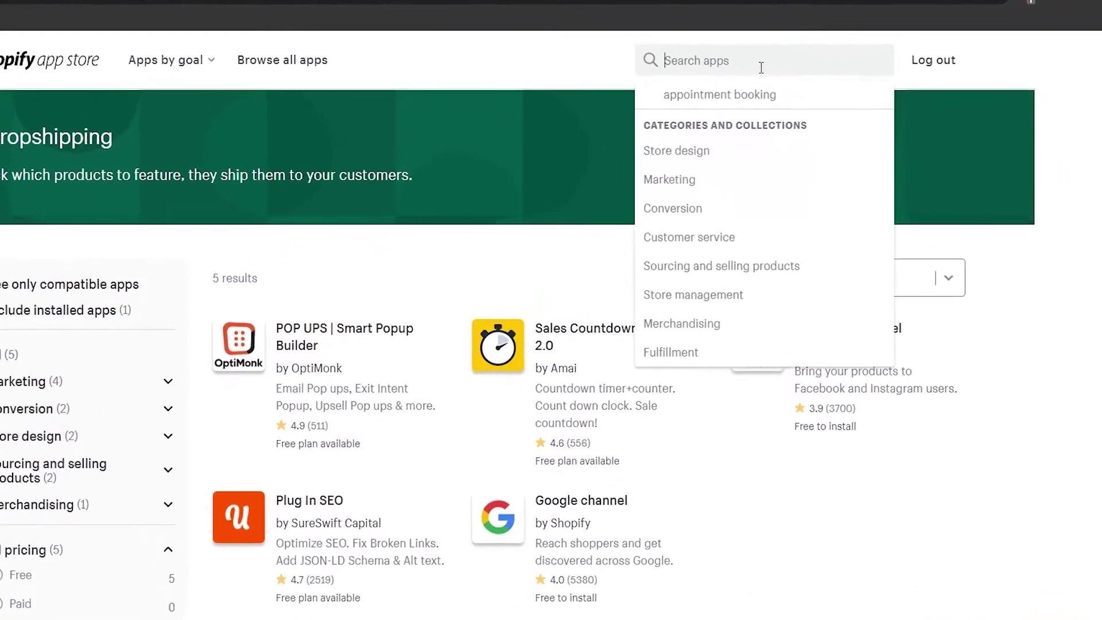
{"action": "type", "text": "appo"}
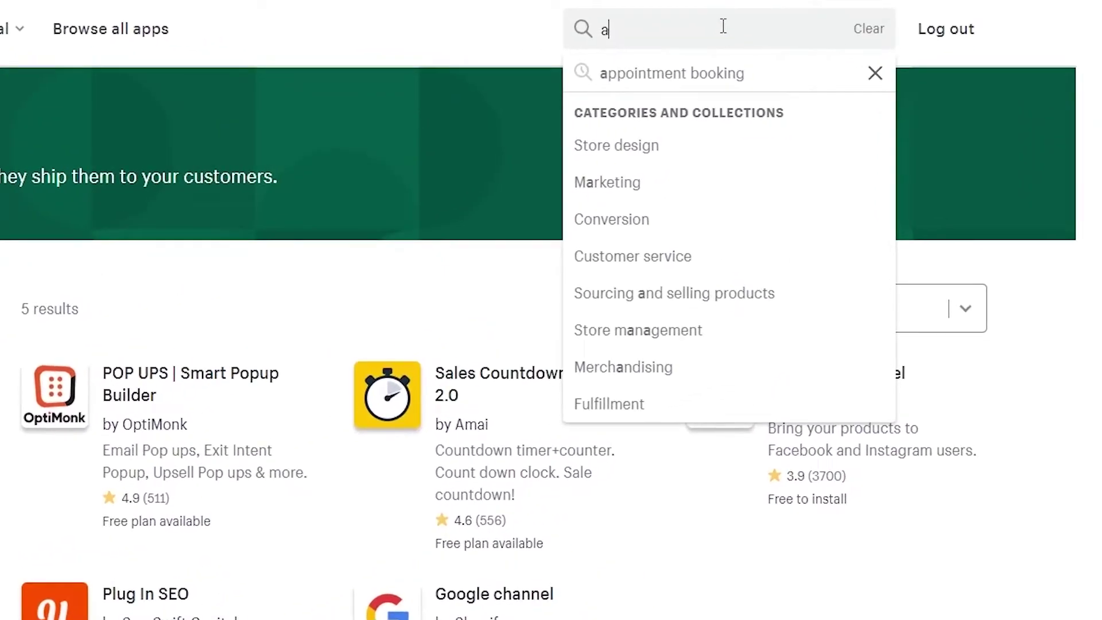
{"action": "left_click", "coordinate": [688, 73]}
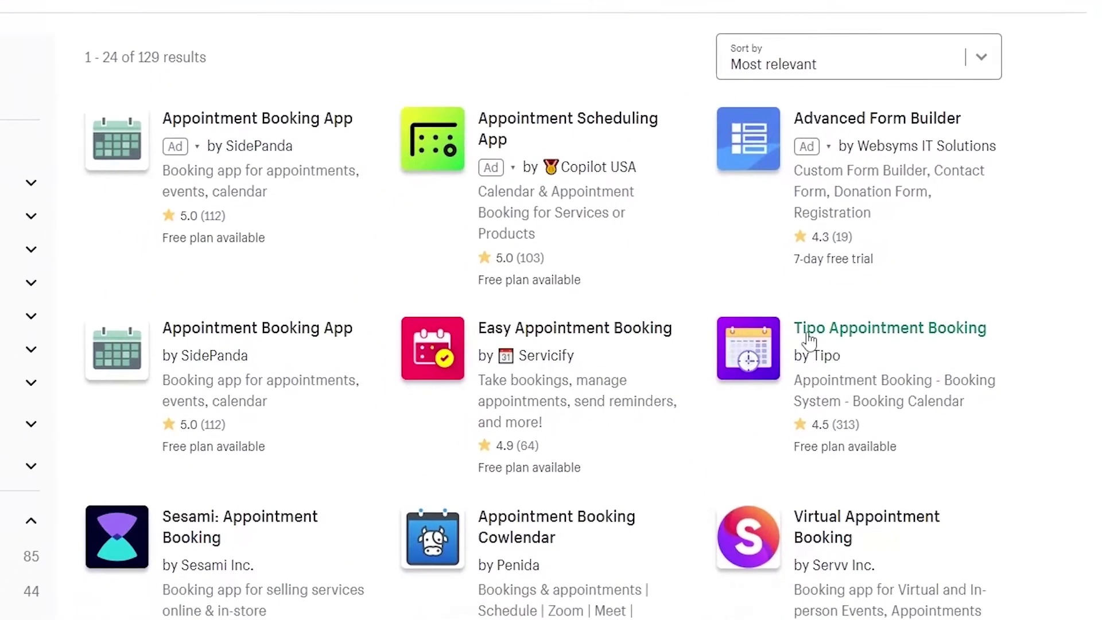
{"action": "left_click", "coordinate": [819, 323]}
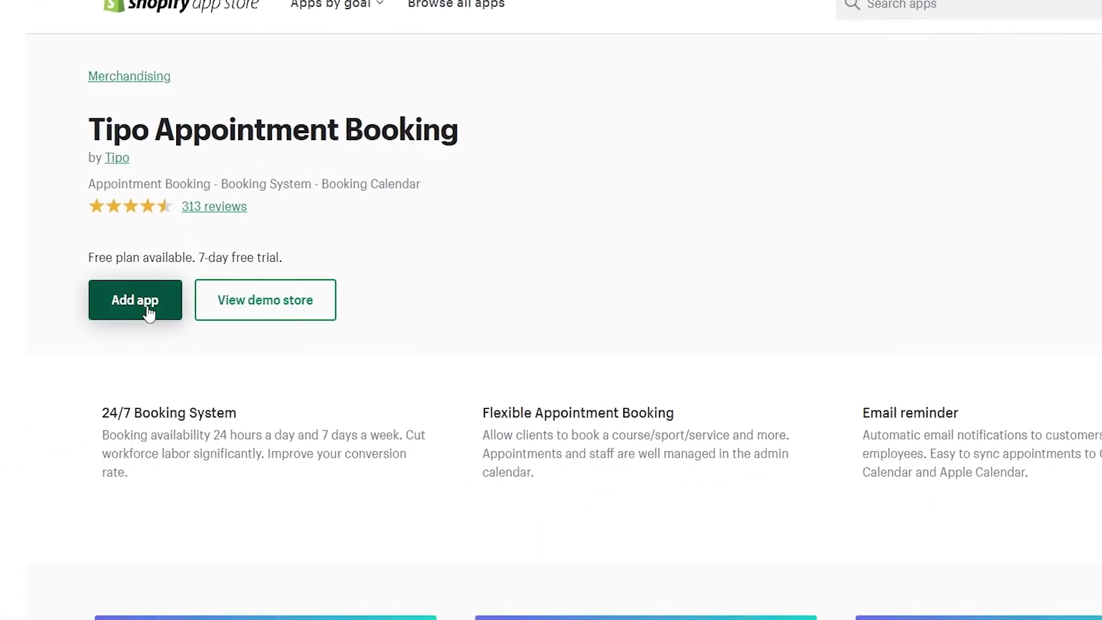
{"action": "left_click", "coordinate": [148, 313]}
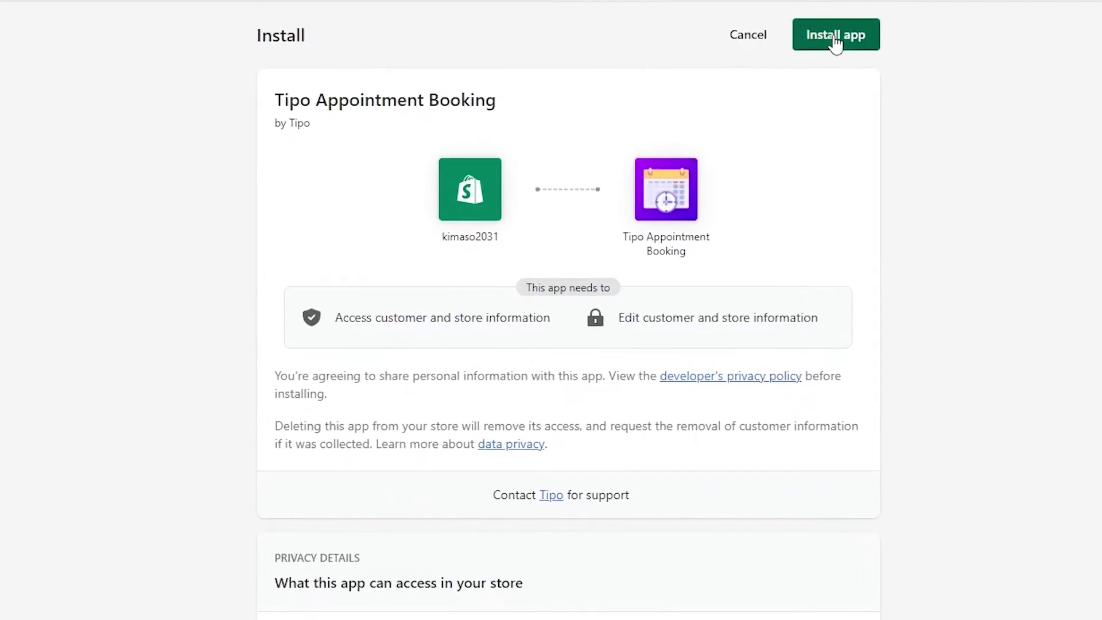
{"action": "left_click", "coordinate": [834, 36]}
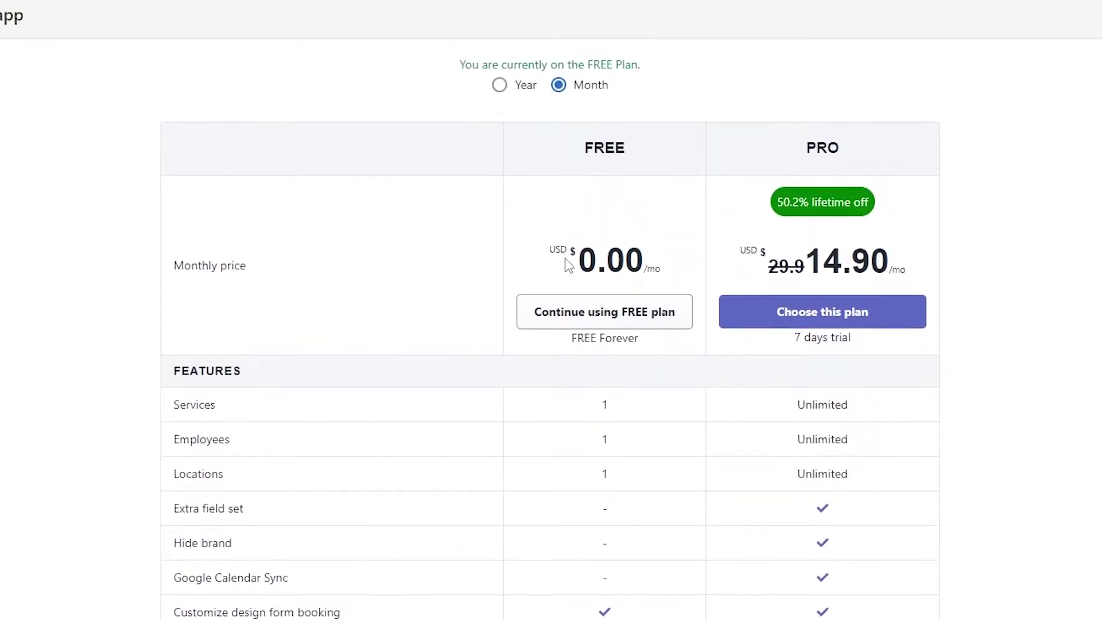
Stay on the FREE plan, make the pullover sweater the first service, and colour it red (EB144C).
{"action": "left_click", "coordinate": [584, 317]}
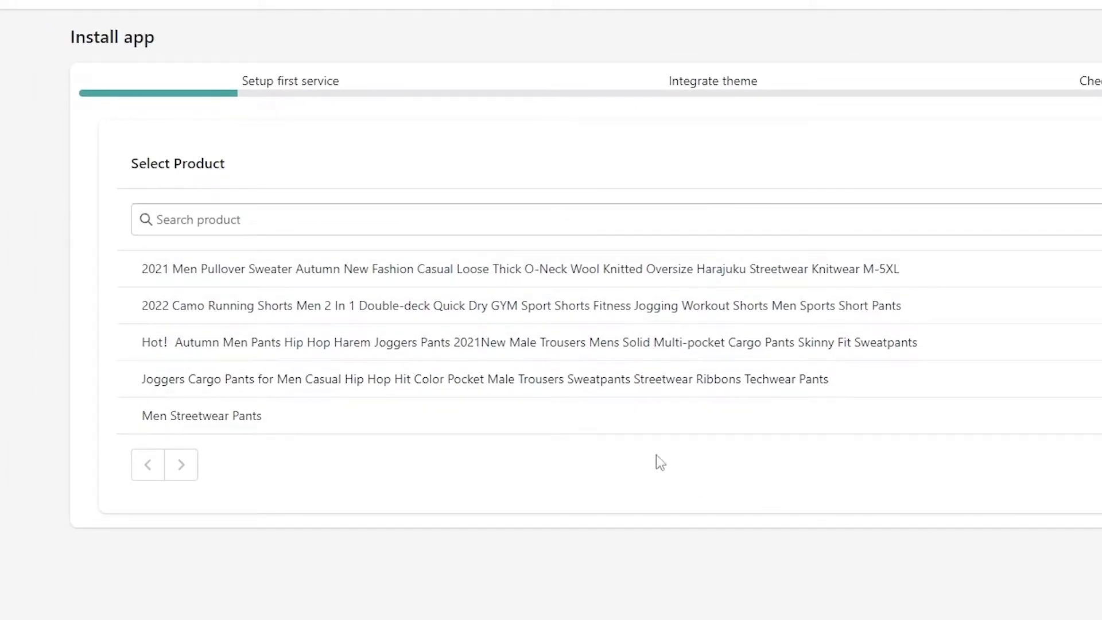
{"action": "left_click", "coordinate": [179, 280]}
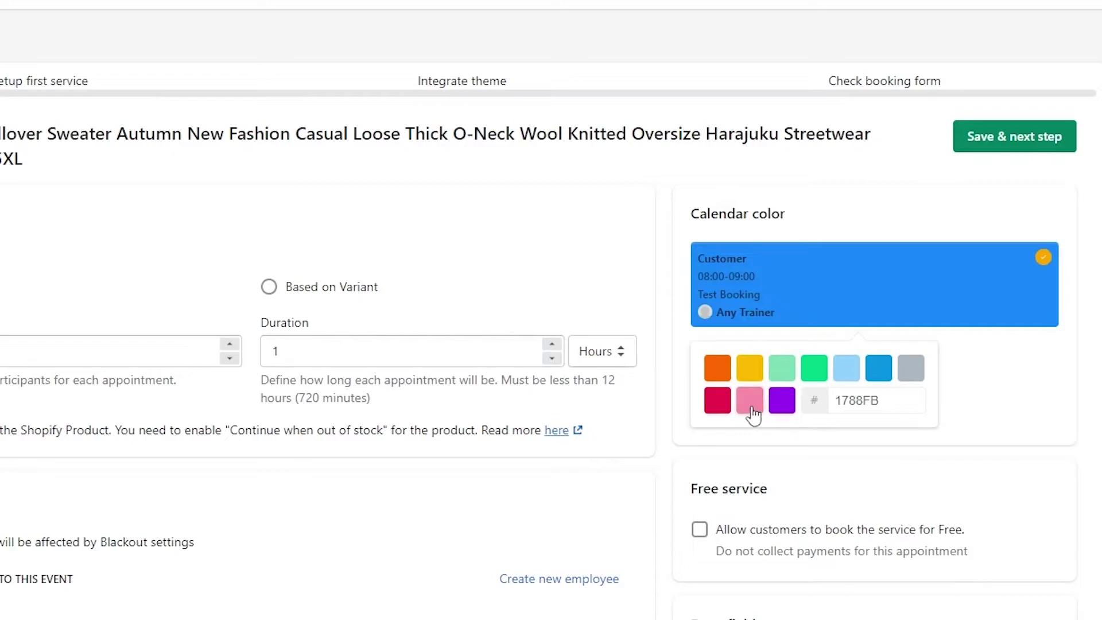
{"action": "left_click", "coordinate": [782, 400]}
{"action": "left_click", "coordinate": [878, 368]}
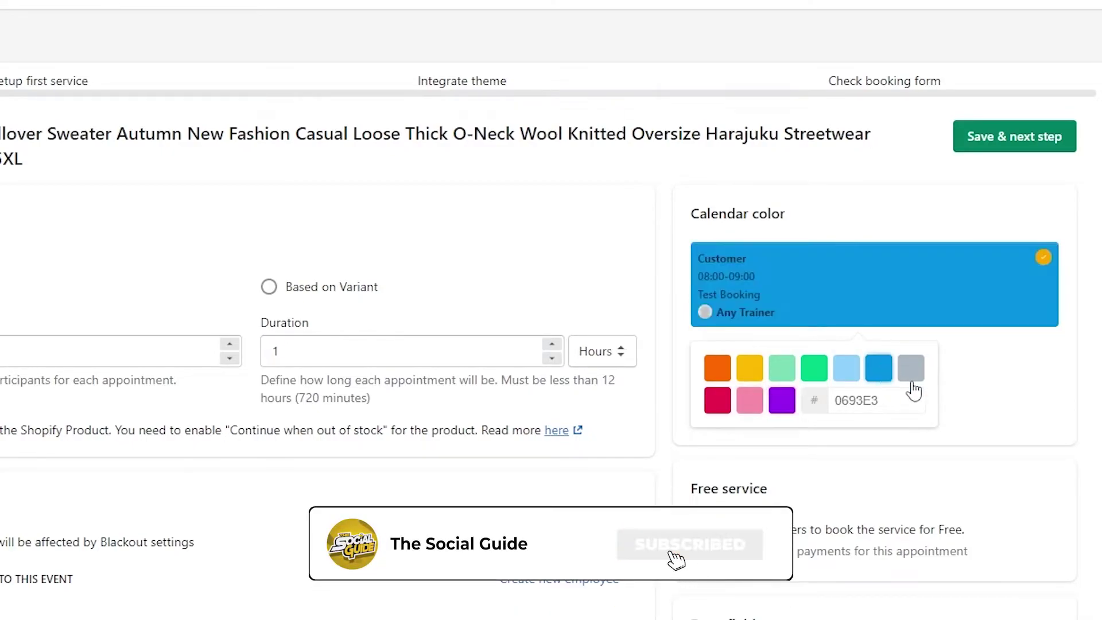
{"action": "left_click", "coordinate": [911, 368]}
{"action": "left_click", "coordinate": [726, 407]}
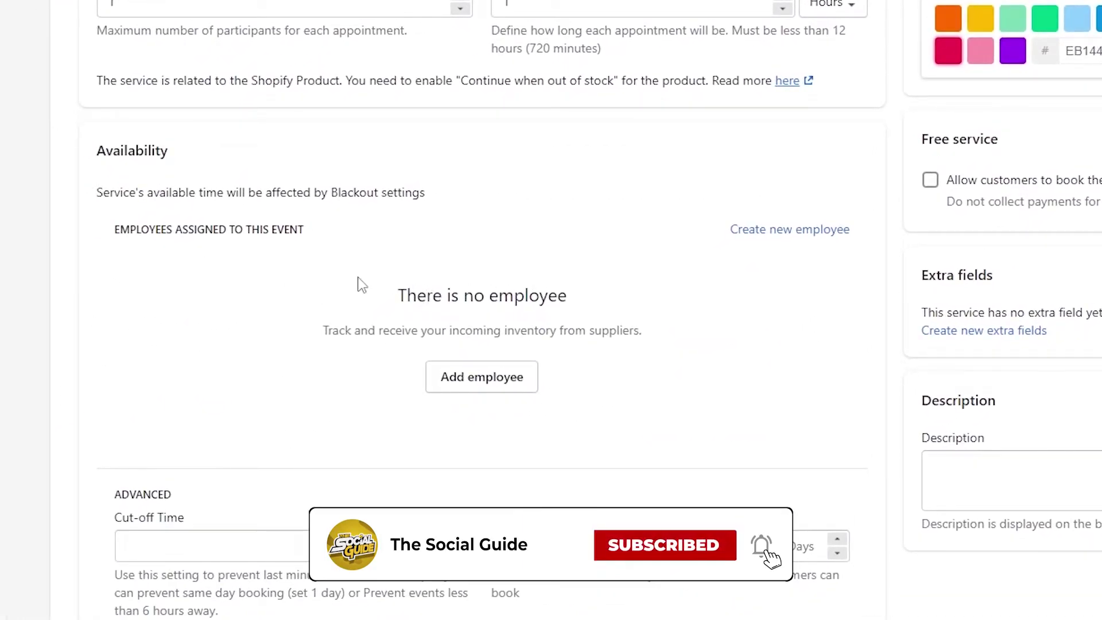
{"action": "left_click", "coordinate": [484, 376]}
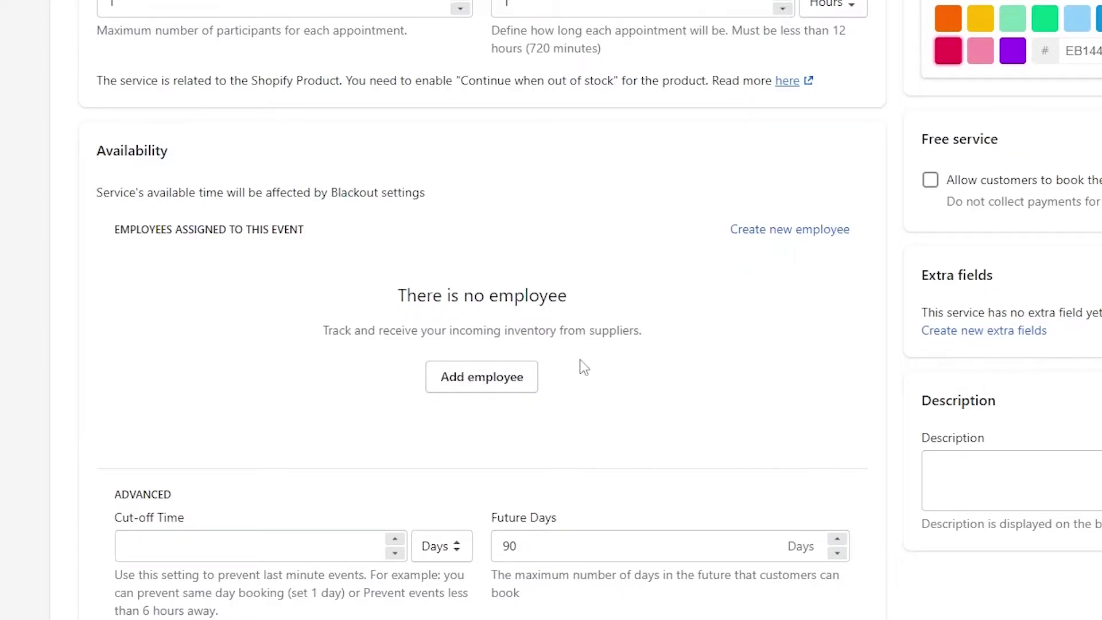
{"action": "scroll", "coordinate": [567, 367], "scroll_direction": "down", "scroll_amount": 2}
Start a new employee and fill in their first name and e-mail address.
{"action": "left_click", "coordinate": [517, 286]}
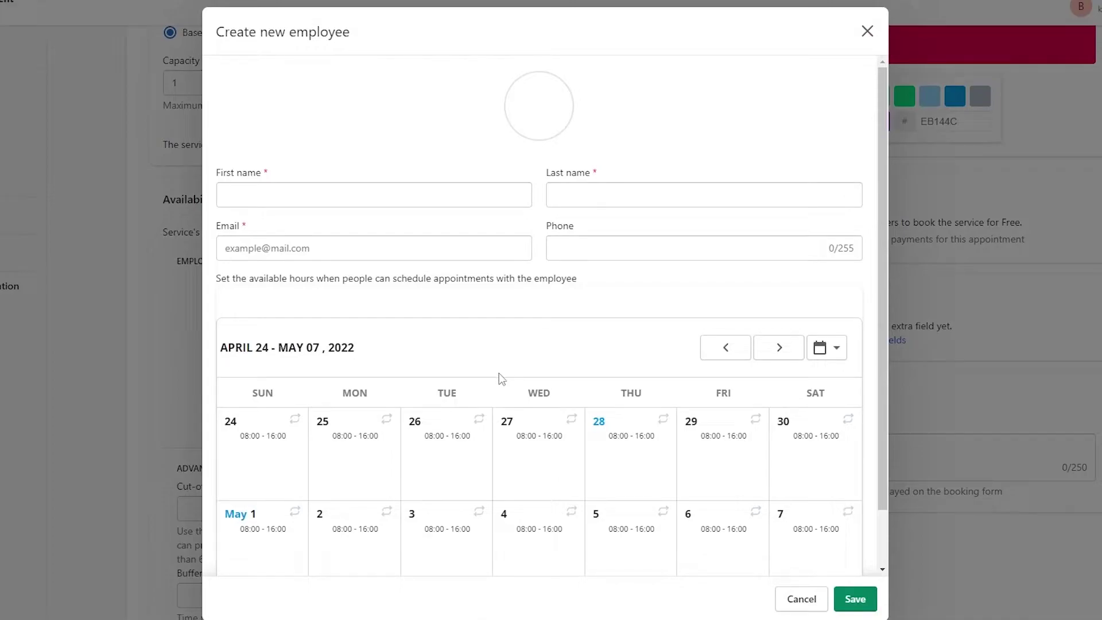
{"action": "left_click", "coordinate": [442, 200]}
{"action": "left_click", "coordinate": [332, 227]}
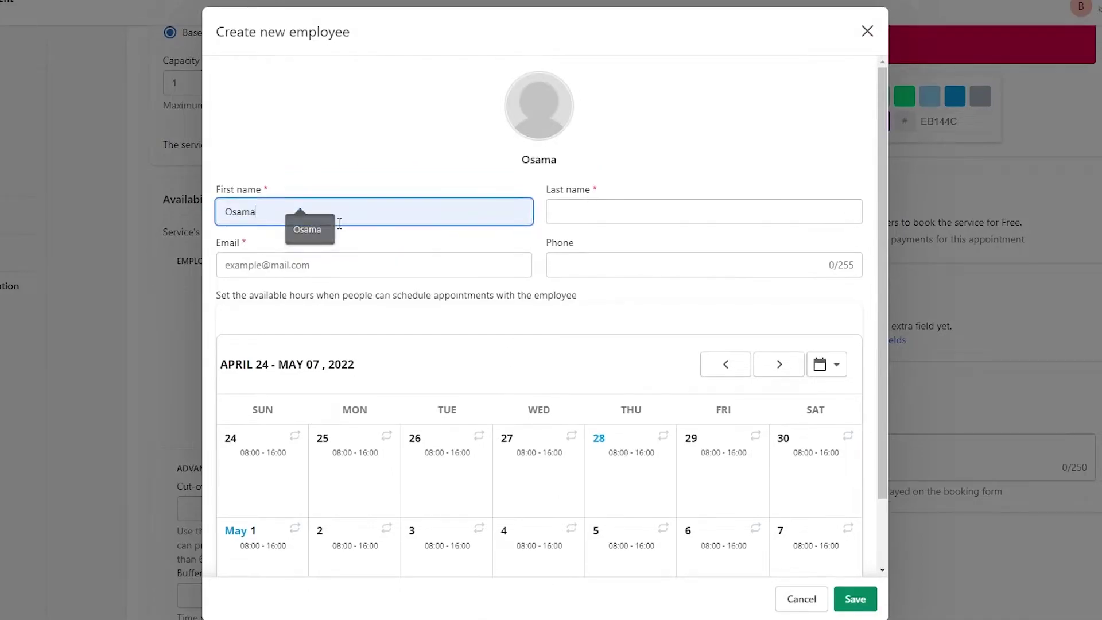
{"action": "left_click", "coordinate": [290, 265]}
{"action": "left_click", "coordinate": [355, 295]}
{"action": "left_click", "coordinate": [663, 258]}
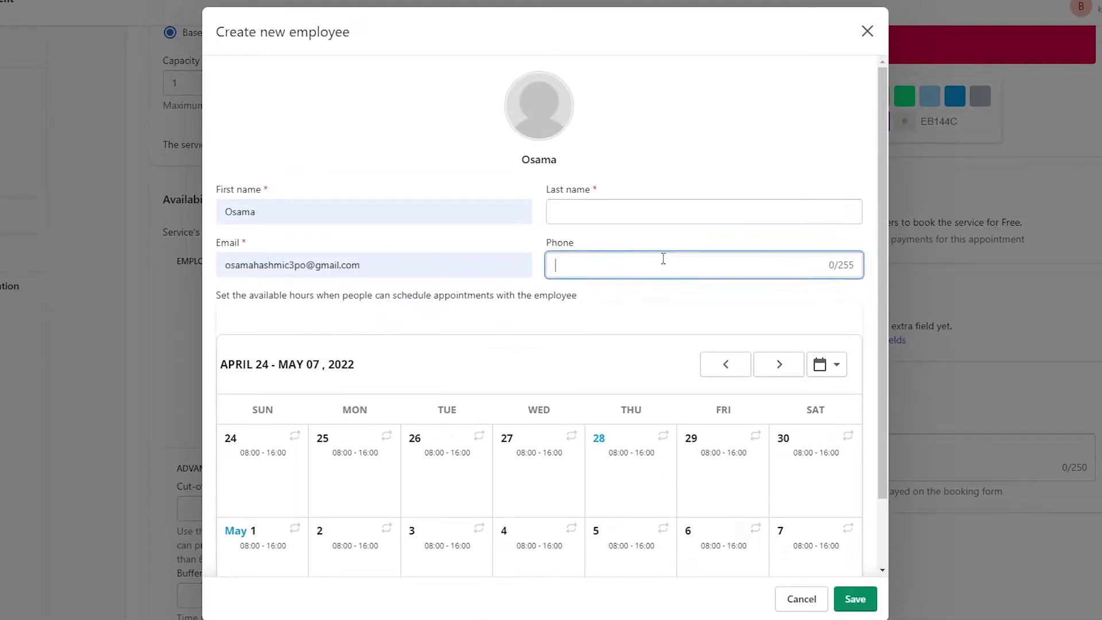
Apply Monday 25's hours to every Monday and attempt to save the employee.
{"action": "scroll", "coordinate": [595, 504], "scroll_direction": "down", "scroll_amount": 1}
{"action": "left_click", "coordinate": [373, 417]}
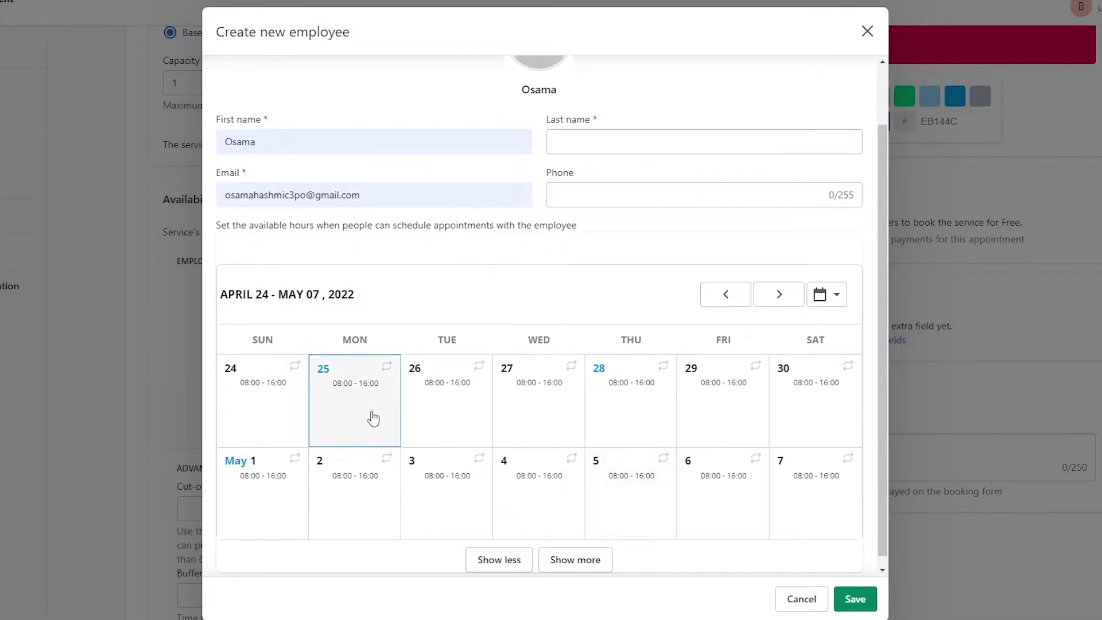
{"action": "left_click", "coordinate": [594, 397]}
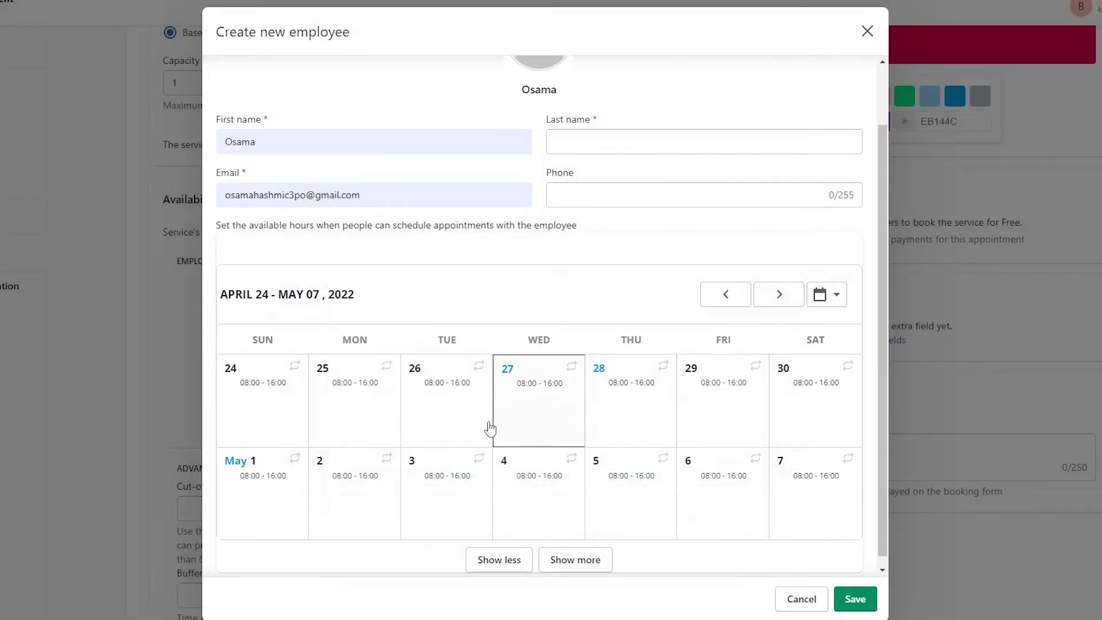
{"action": "left_click", "coordinate": [867, 604]}
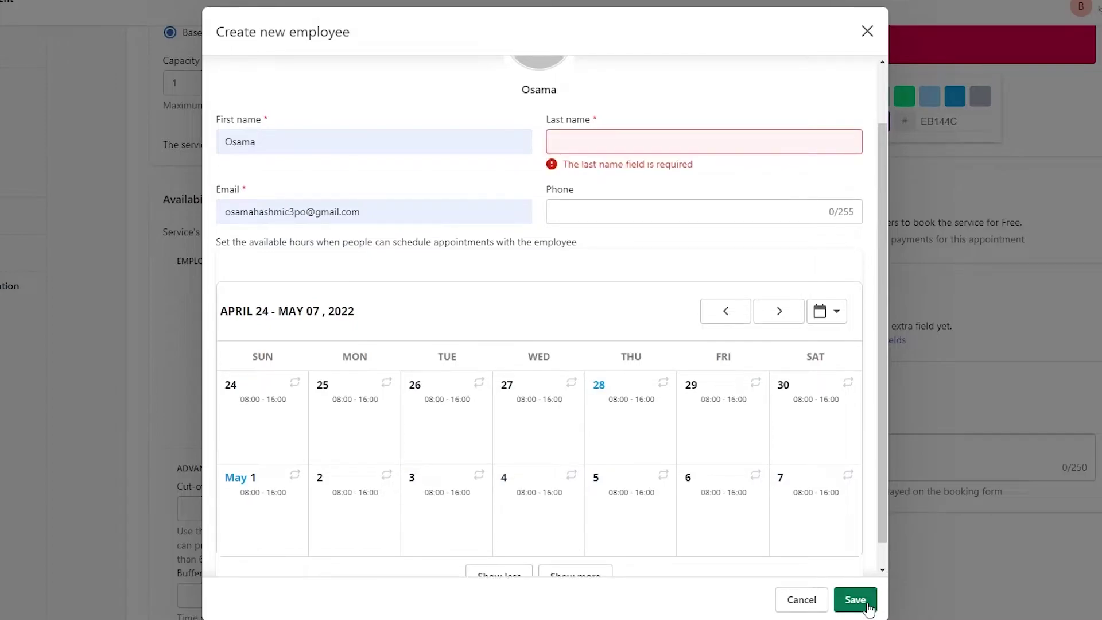
Enter the employee's last name, reapply Monday hours to all Mondays, and save.
{"action": "left_click", "coordinate": [630, 143]}
{"action": "type", "text": "Hussain"}
{"action": "left_click", "coordinate": [356, 423]}
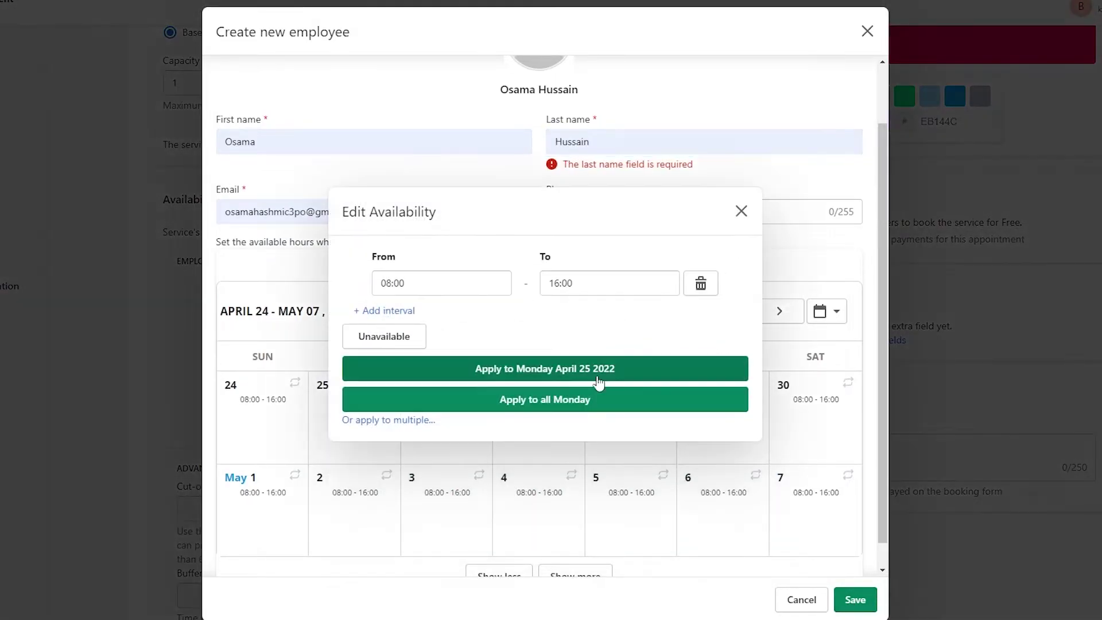
{"action": "left_click", "coordinate": [585, 401]}
{"action": "left_click", "coordinate": [862, 609]}
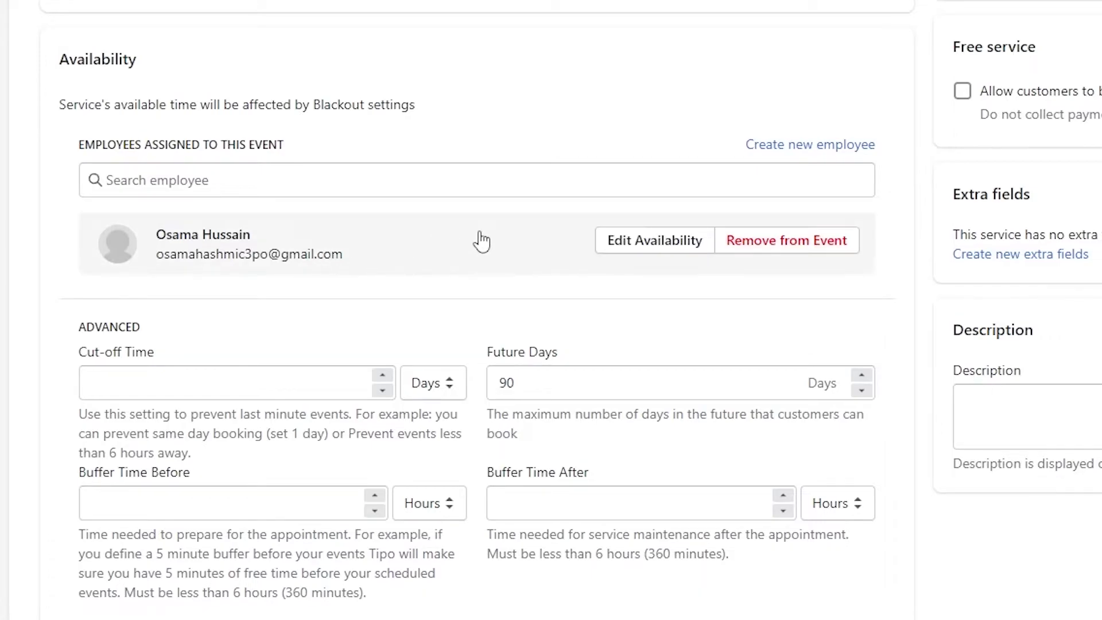
Set Buffer Time After to 1 hour and save the sweater service.
{"action": "scroll", "coordinate": [436, 218], "scroll_direction": "down", "scroll_amount": 2}
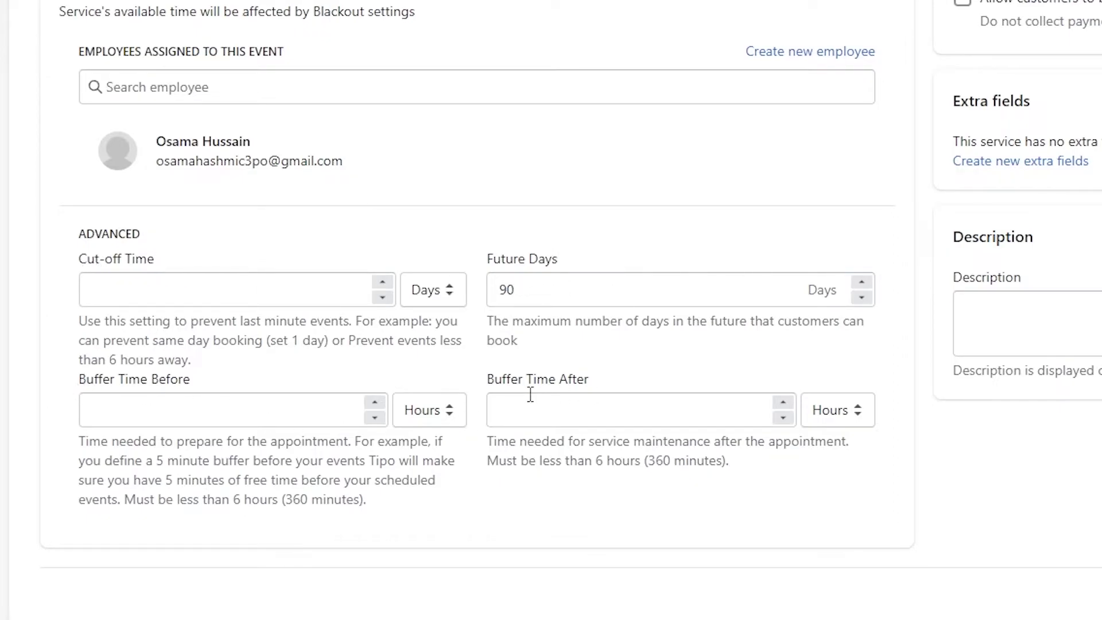
{"action": "left_click", "coordinate": [785, 408]}
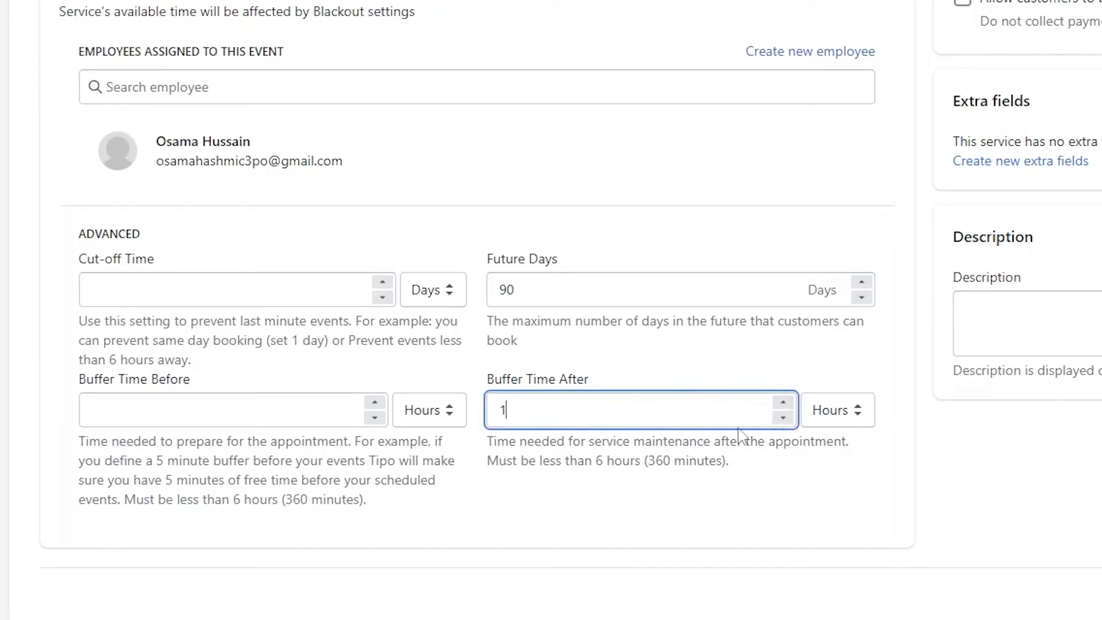
{"action": "left_click", "coordinate": [914, 460]}
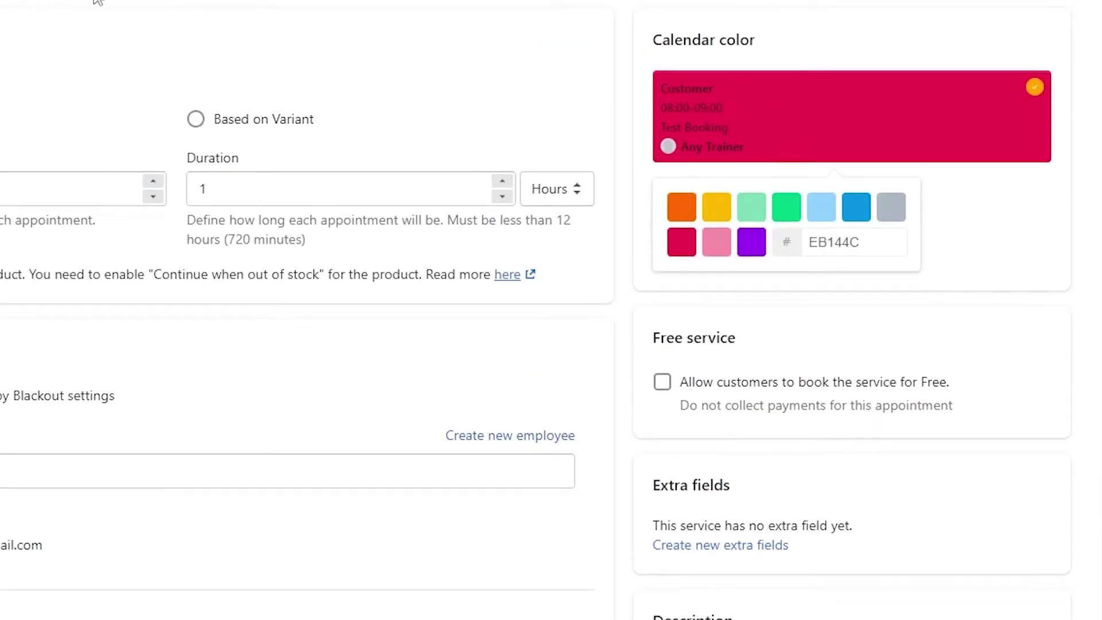
{"action": "left_click", "coordinate": [959, 574]}
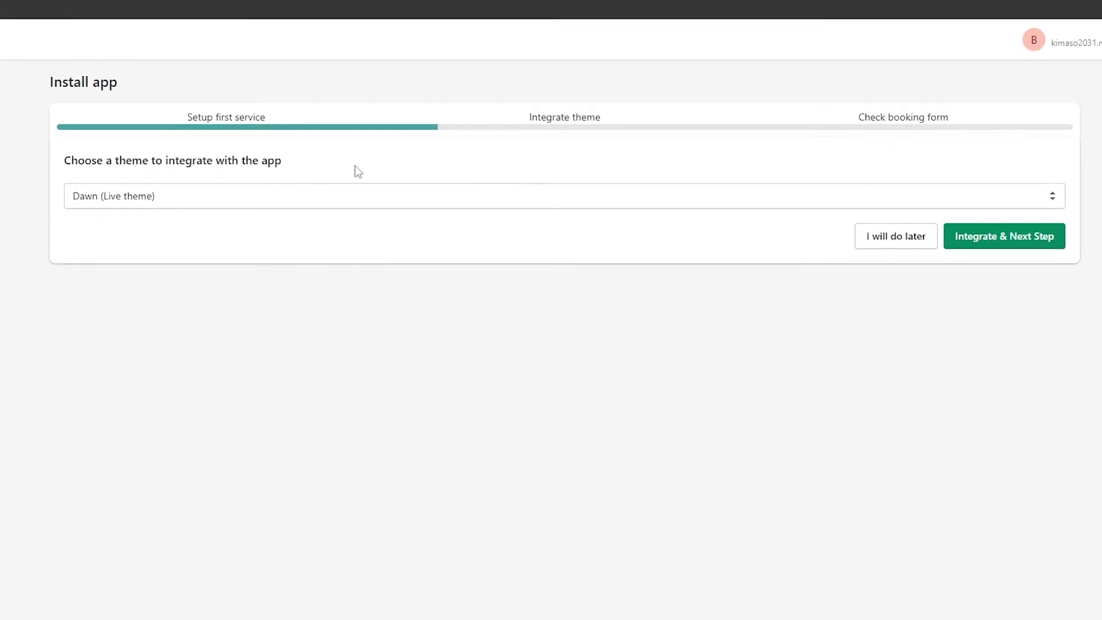
Integrate the app with Dawn (Live theme), then test the booking link and close its 404 tab.
{"action": "left_click", "coordinate": [156, 199]}
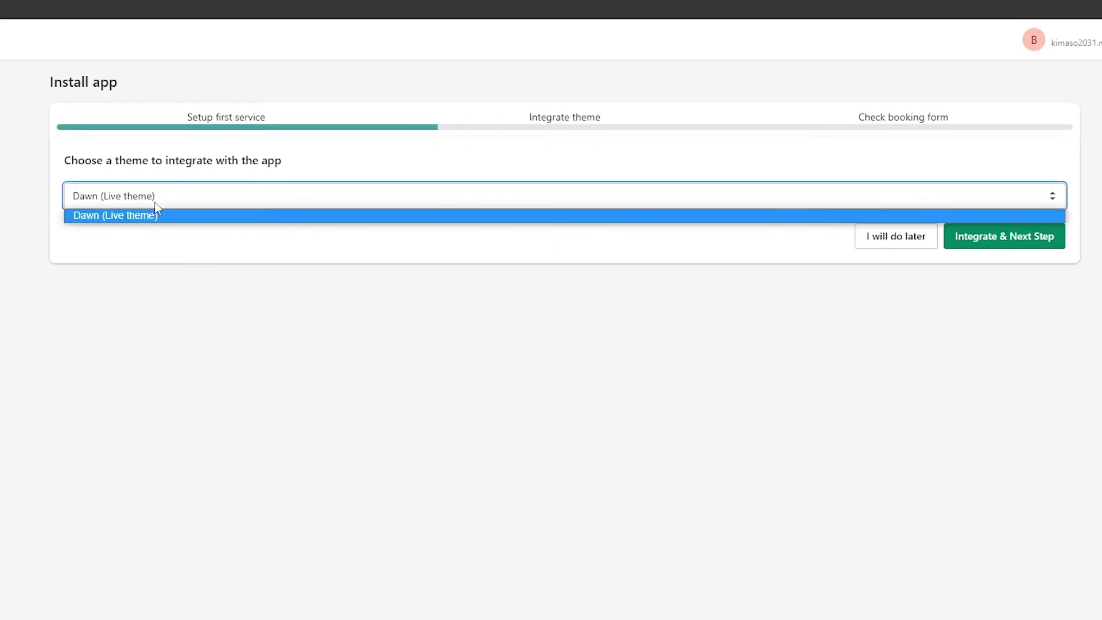
{"action": "left_click", "coordinate": [155, 202]}
{"action": "left_click", "coordinate": [155, 202]}
{"action": "left_click", "coordinate": [121, 223]}
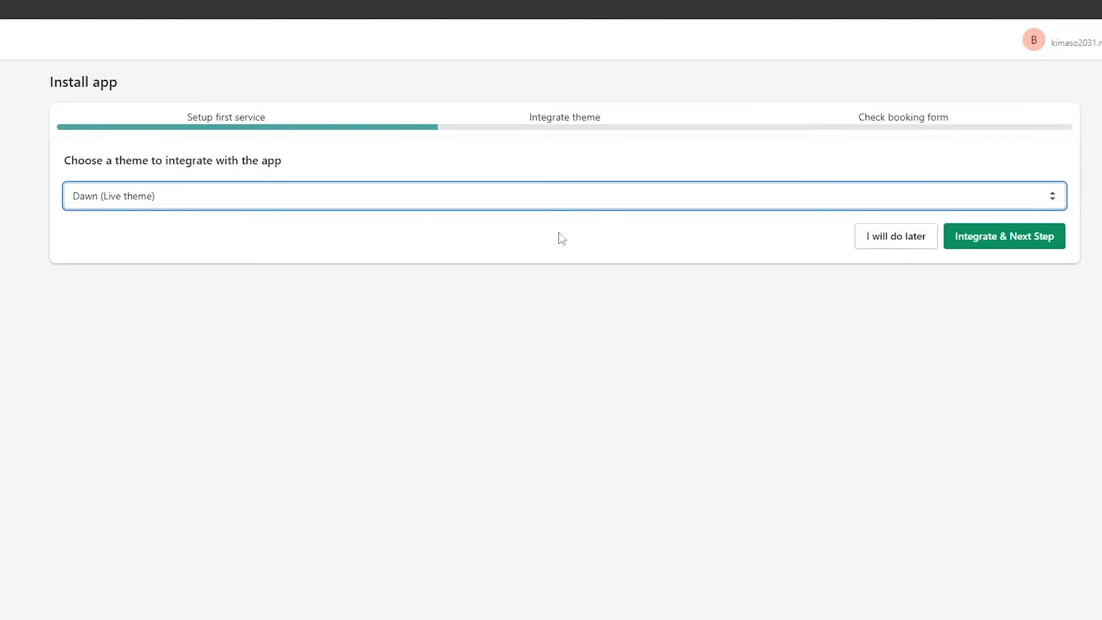
{"action": "left_click", "coordinate": [985, 248]}
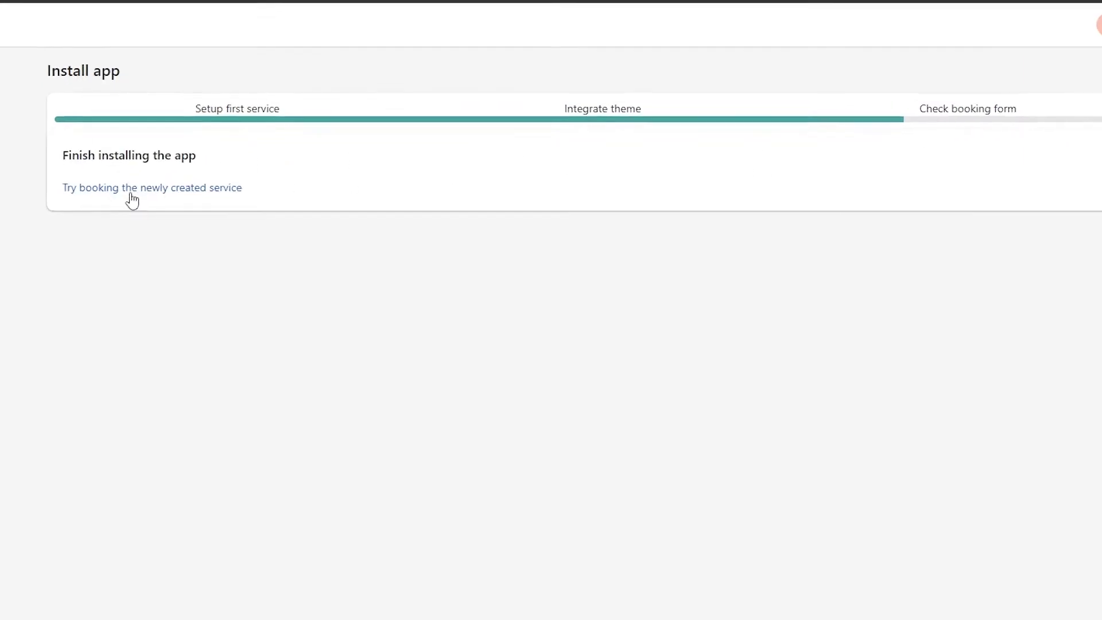
{"action": "left_click", "coordinate": [141, 190]}
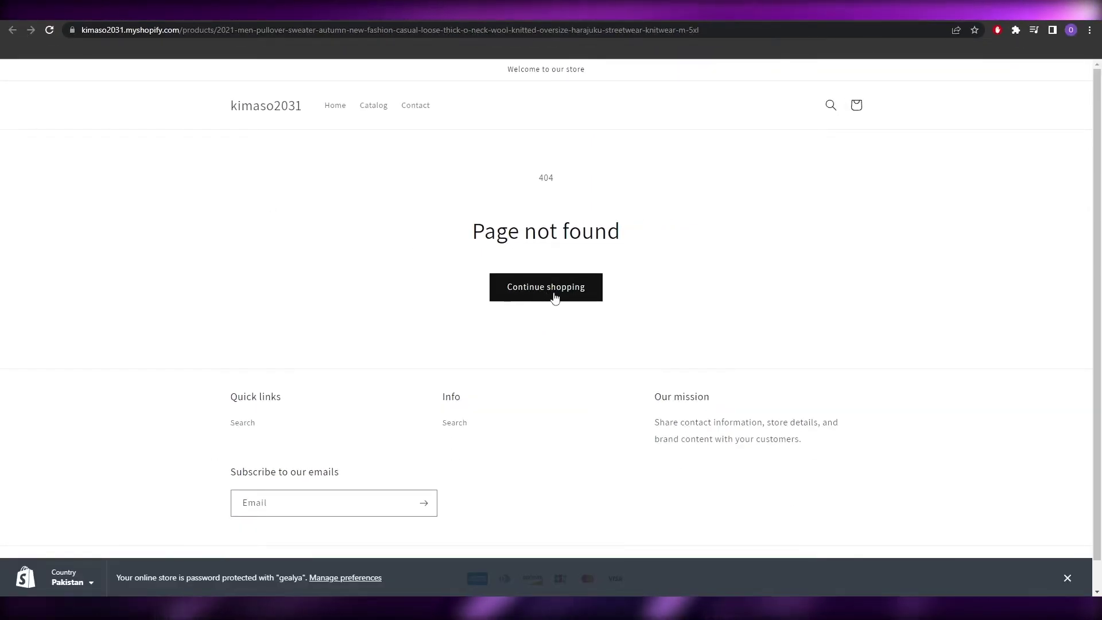
{"action": "key", "text": "ctrl+w"}
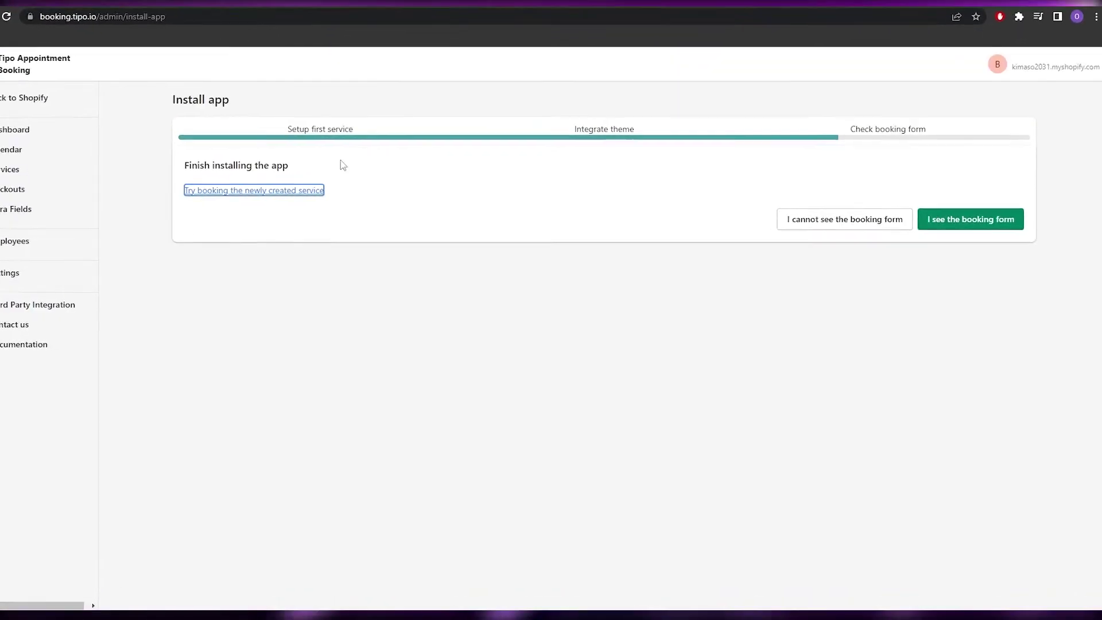
View the dashboard with analytics set to Month, then go to the bookings Calendar.
{"action": "left_click", "coordinate": [720, 161]}
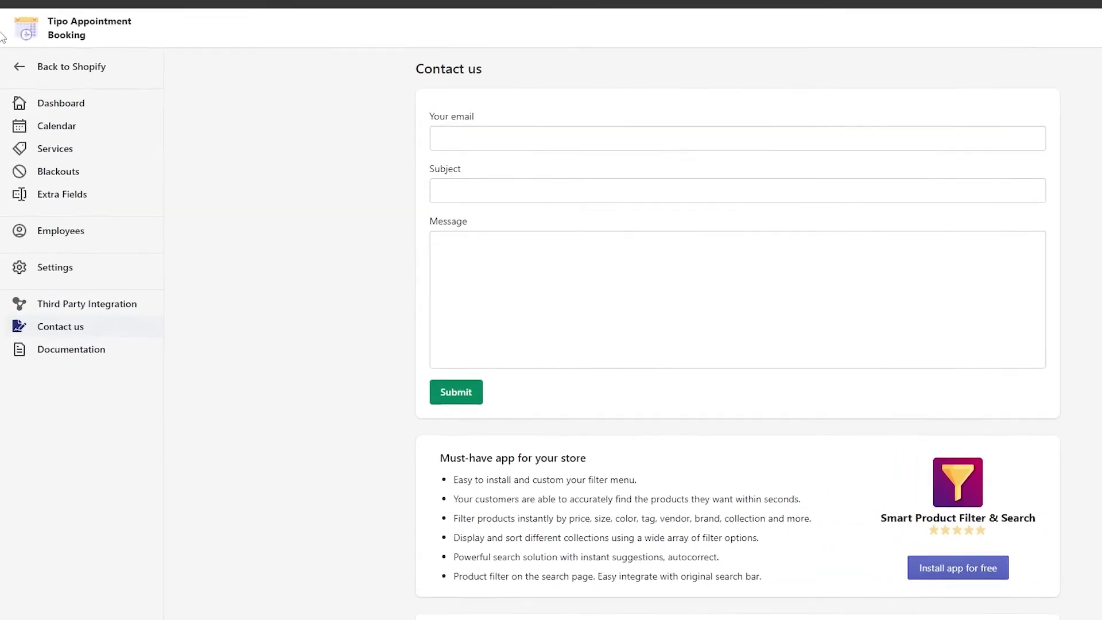
{"action": "left_click", "coordinate": [64, 143]}
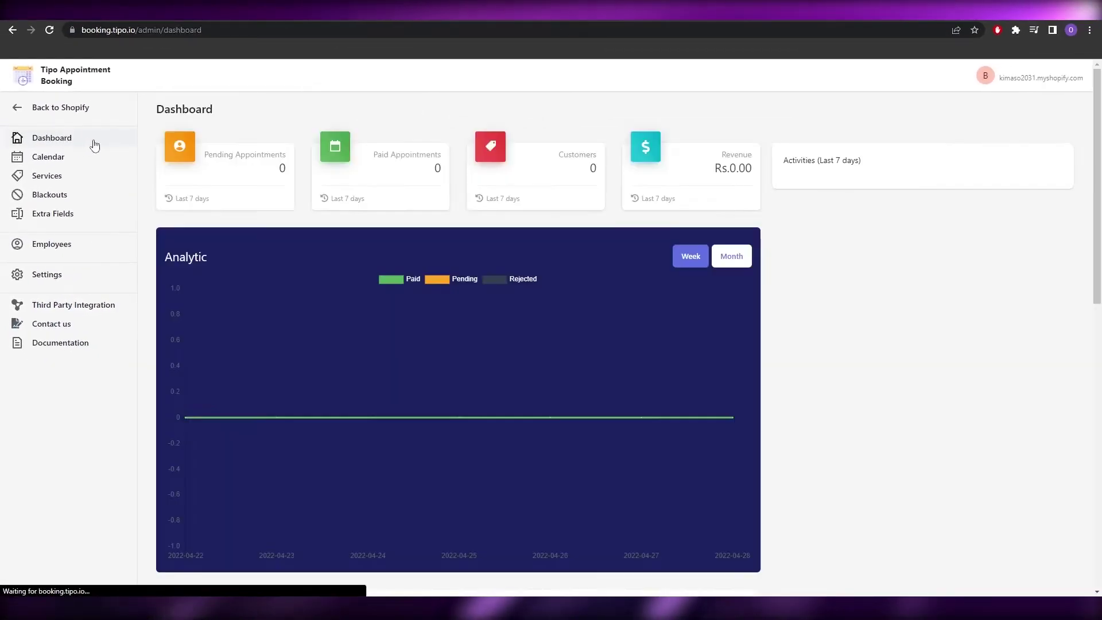
{"action": "scroll", "coordinate": [572, 281], "scroll_direction": "down", "scroll_amount": 1}
{"action": "scroll", "coordinate": [556, 264], "scroll_direction": "down", "scroll_amount": 5}
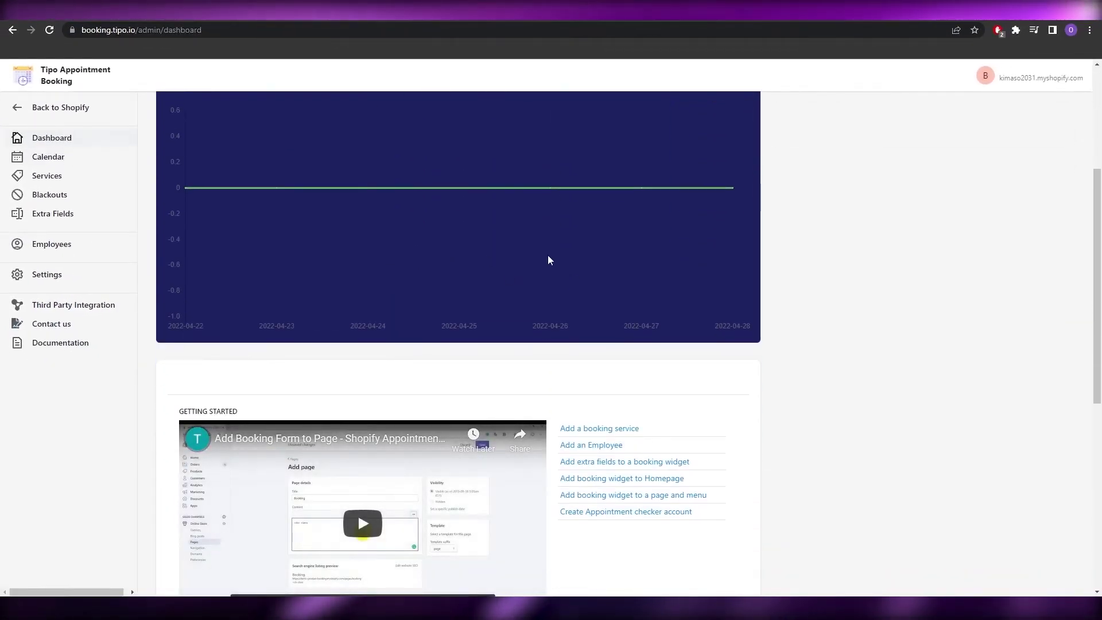
{"action": "scroll", "coordinate": [532, 258], "scroll_direction": "up", "scroll_amount": 4}
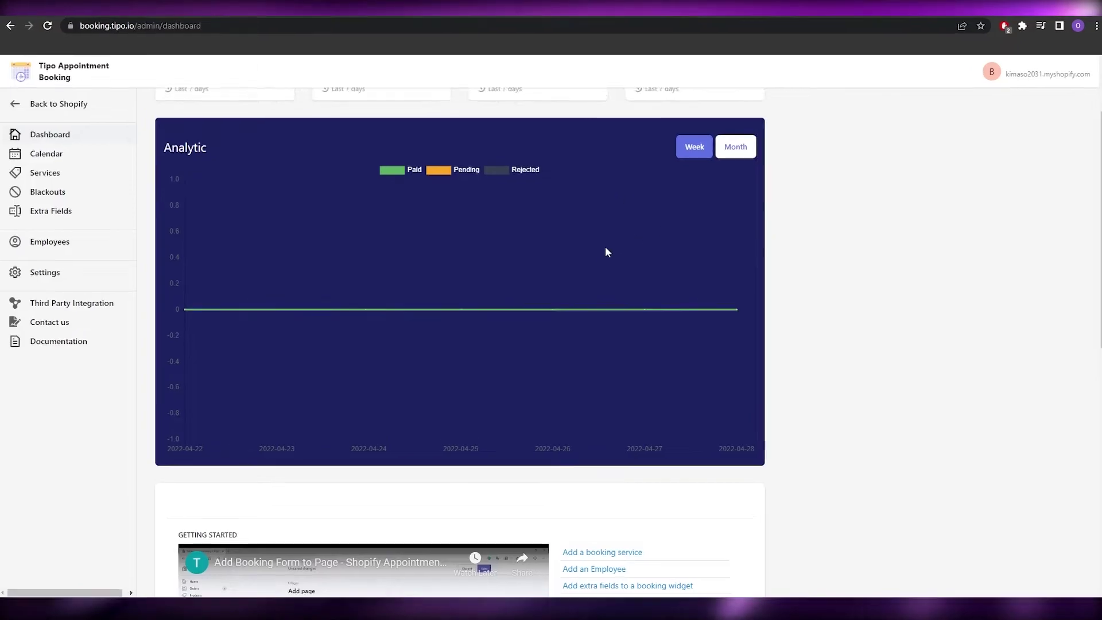
{"action": "scroll", "coordinate": [574, 255], "scroll_direction": "up", "scroll_amount": 2}
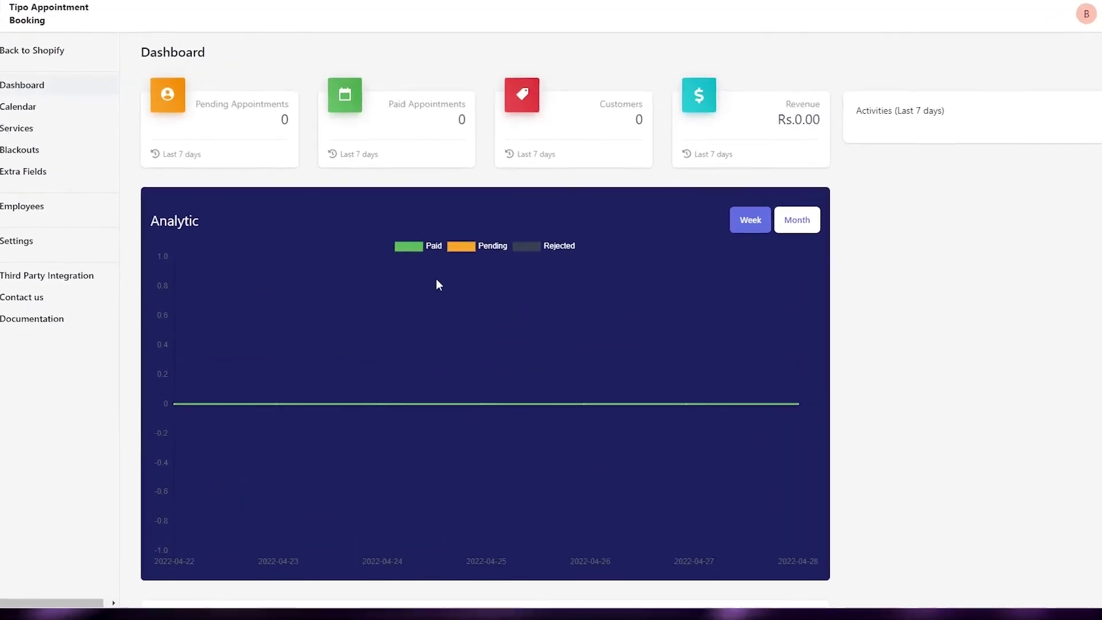
{"action": "left_click", "coordinate": [735, 151]}
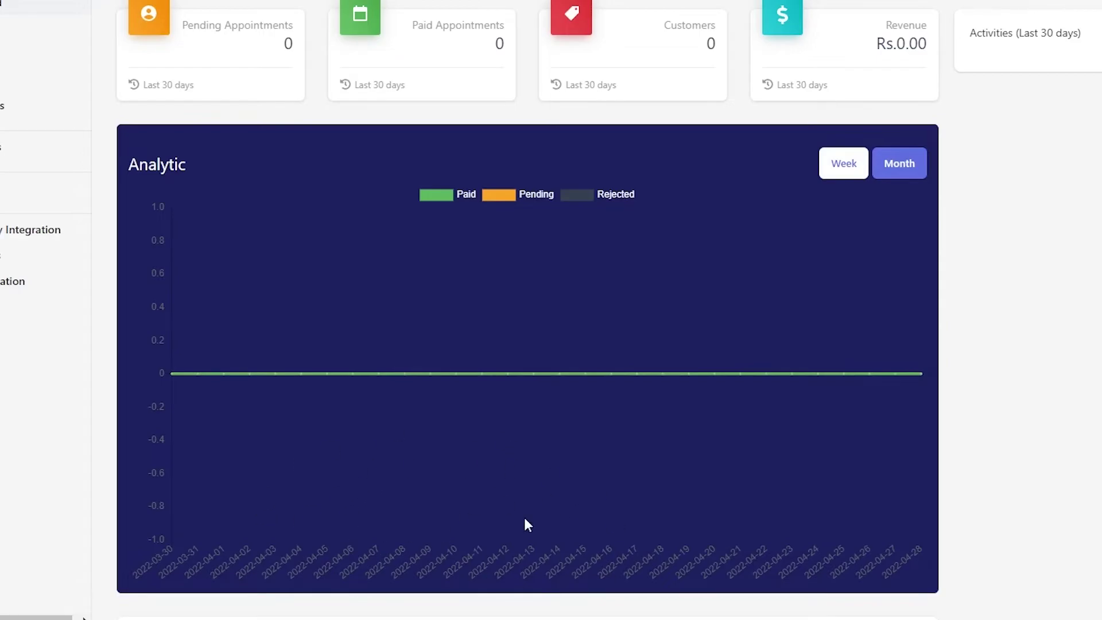
{"action": "left_click", "coordinate": [8, 42]}
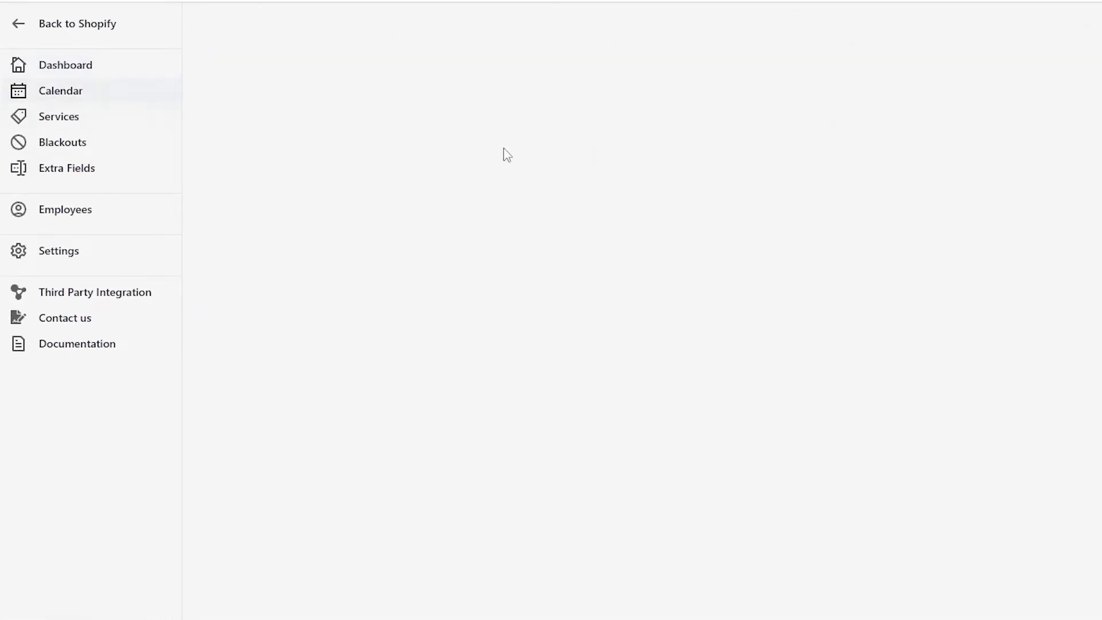
Look over the April 2022 calendar, then visit Services and the empty Blackouts list.
{"action": "scroll", "coordinate": [952, 367], "scroll_direction": "down", "scroll_amount": 4}
{"action": "scroll", "coordinate": [1062, 426], "scroll_direction": "up", "scroll_amount": 3}
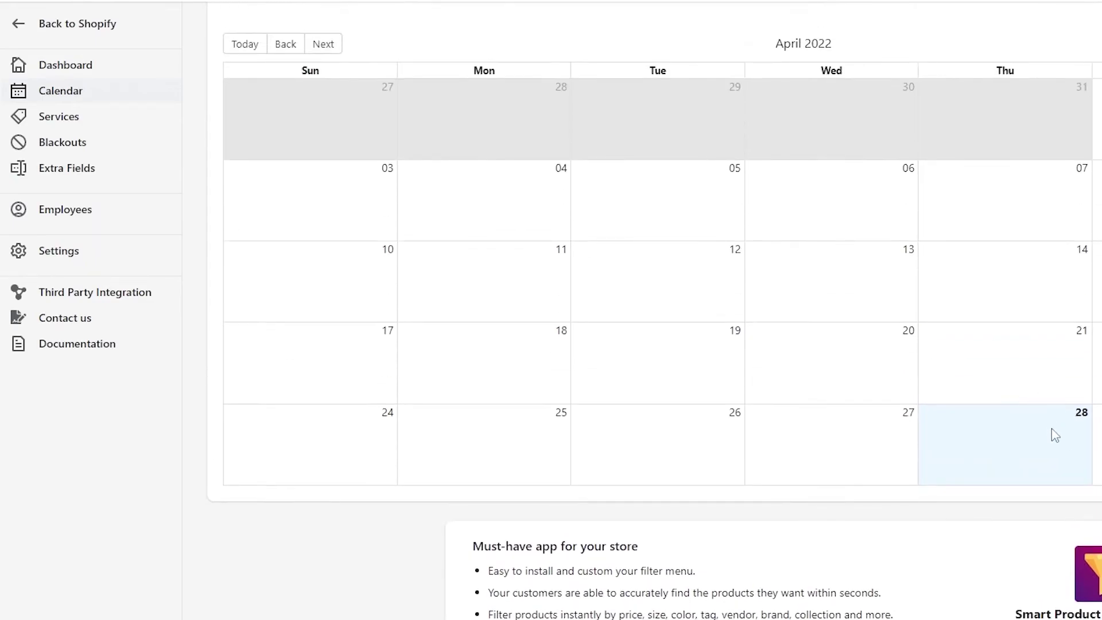
{"action": "left_click", "coordinate": [70, 121]}
{"action": "left_click", "coordinate": [87, 144]}
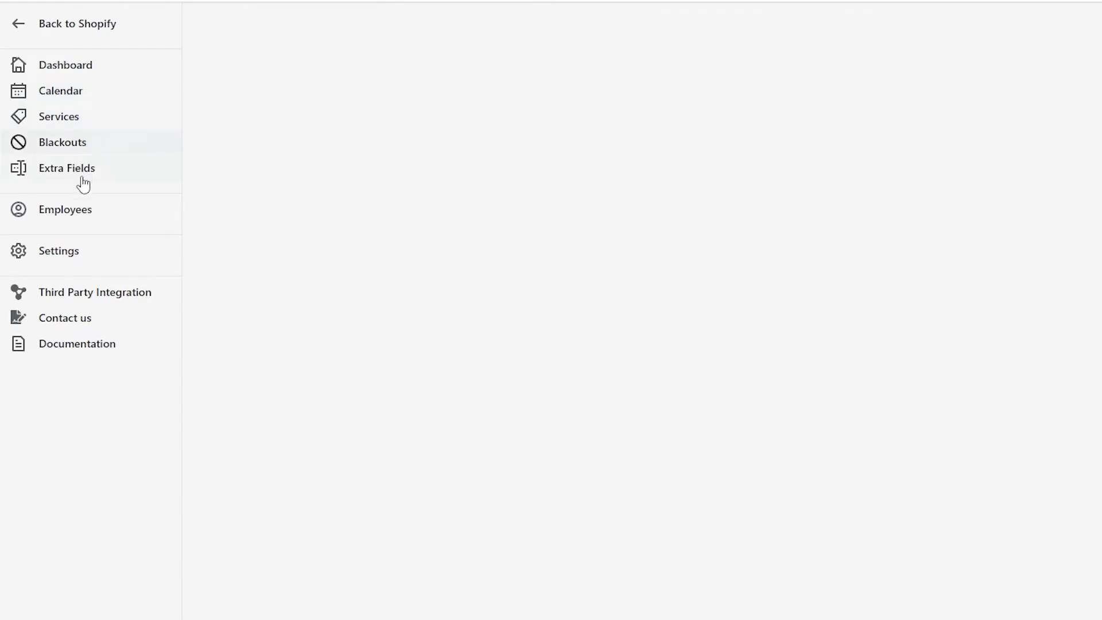